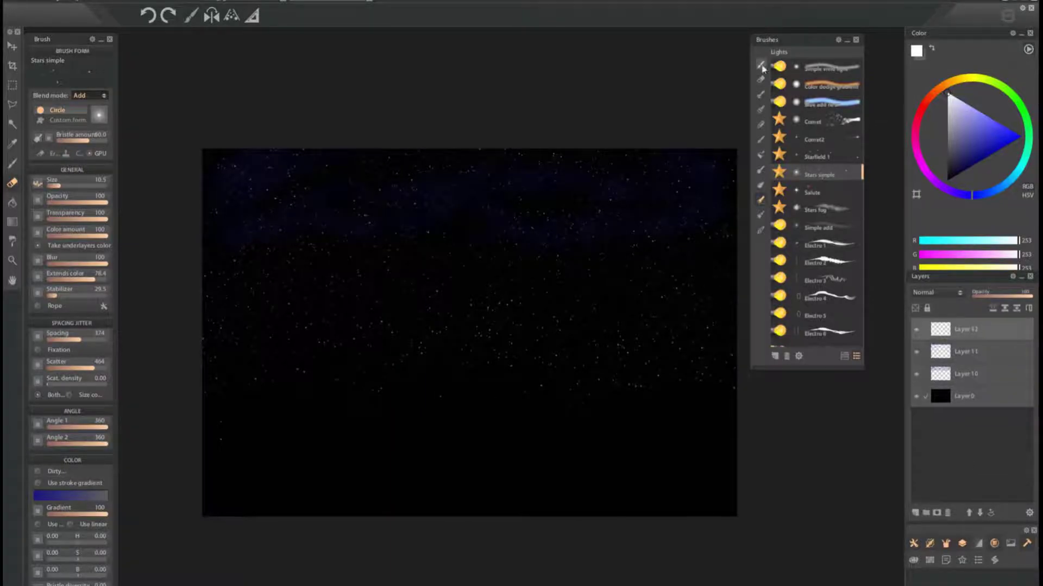
Step: Hide the black background and paint a black two-peaked mountain silhouette with dark brown Dirty impasto oil texture on the peaks' left slopes
click(916, 400)
drag(202, 344, 747, 366)
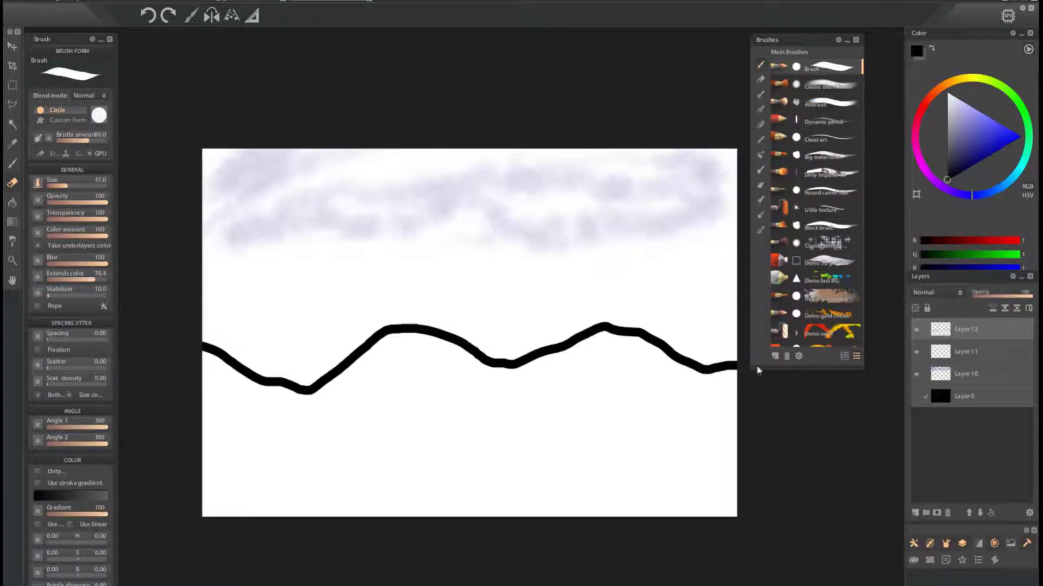
drag(211, 418, 858, 405)
mouse_move(213, 379)
mouse_down()
mouse_move(396, 402)
mouse_move(440, 351)
mouse_move(406, 367)
mouse_move(752, 393)
mouse_move(638, 360)
mouse_move(461, 373)
mouse_move(563, 356)
mouse_up()
key(8)
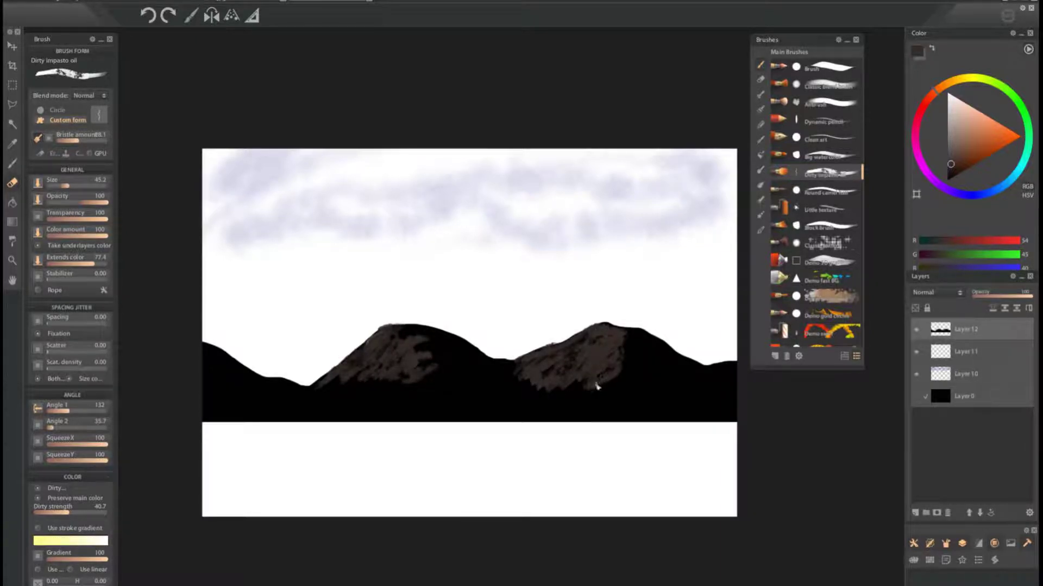
Step: Add a new layer and paint grey Dirty impasto oil texture over the right slopes and the low hill at far left
click(915, 513)
click(947, 154)
mouse_move(392, 326)
mouse_down()
mouse_move(443, 339)
mouse_move(502, 396)
mouse_up()
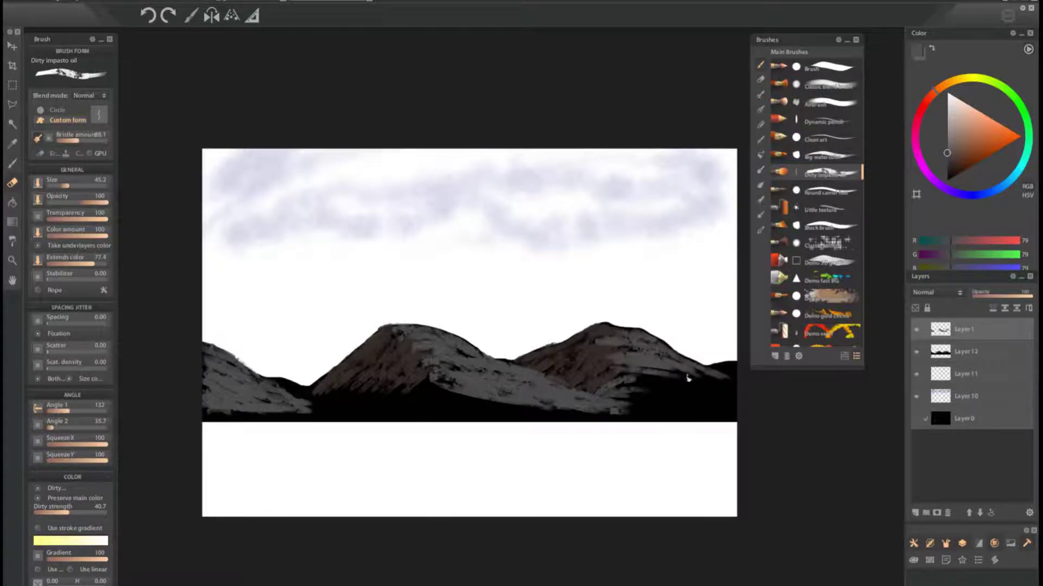
drag(609, 370, 694, 385)
Step: Darken the grey slope texture with an HSB adjustment, setting brightness to -15
click(54, 3)
click(87, 33)
drag(137, 133, 126, 136)
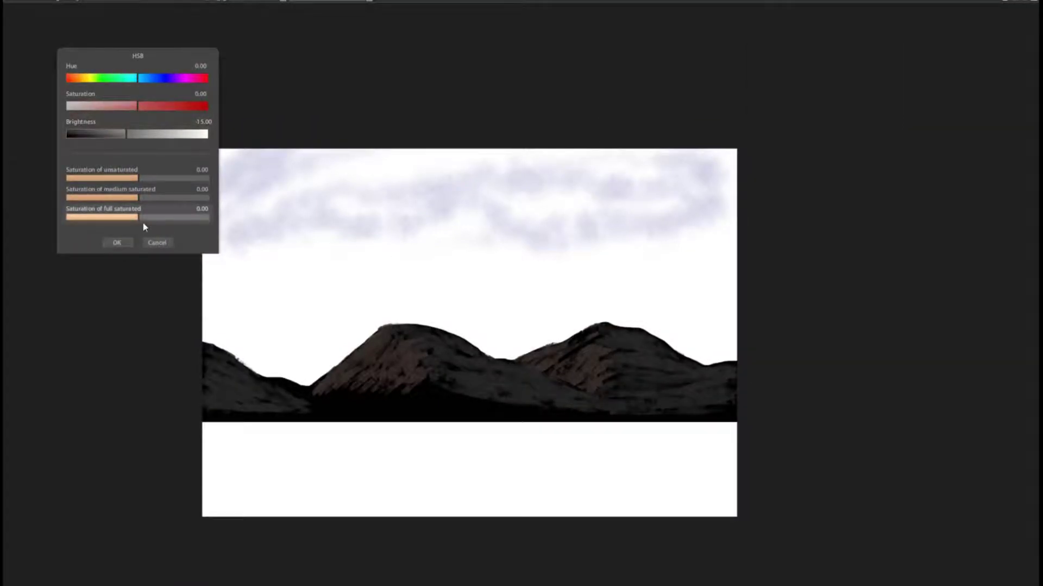
click(117, 243)
Step: Extend the sampled brown texture down the foot of the central mountain on Layer 12 and resample grey from its right slope
key(e)
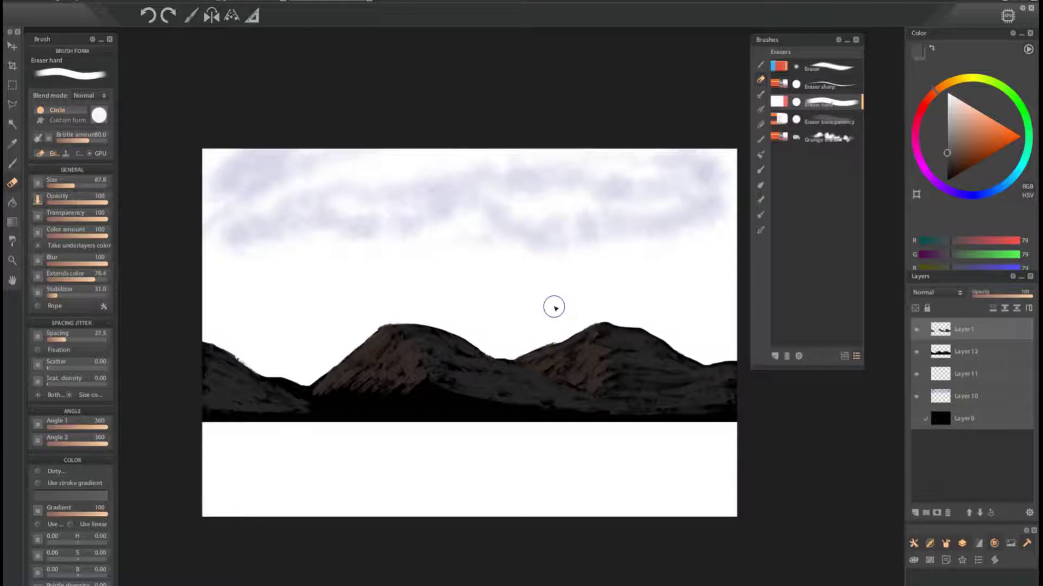
key(b)
alt+click(411, 360)
mouse_move(412, 360)
mouse_down()
mouse_move(349, 388)
mouse_move(487, 411)
mouse_up()
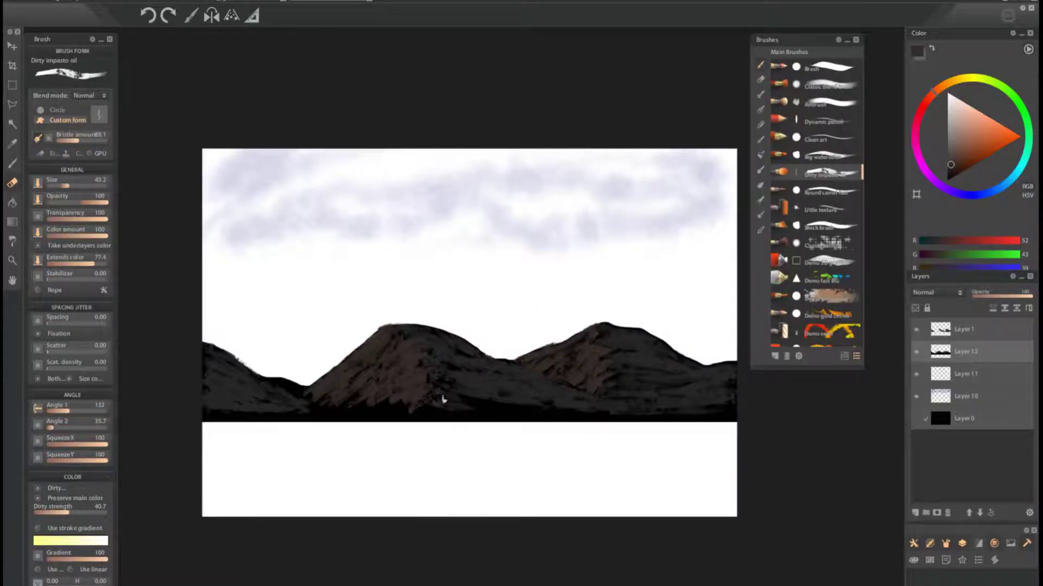
alt+click(524, 398)
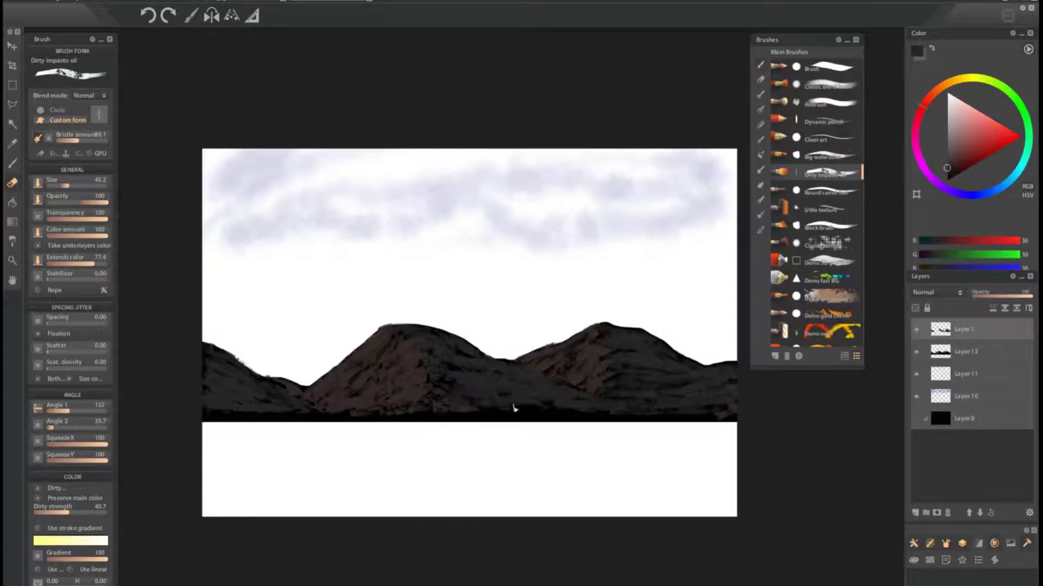
Step: Show the black background and erase stray paint along the mountains' ridges and base with the hard eraser on both mountain layers
key(n)
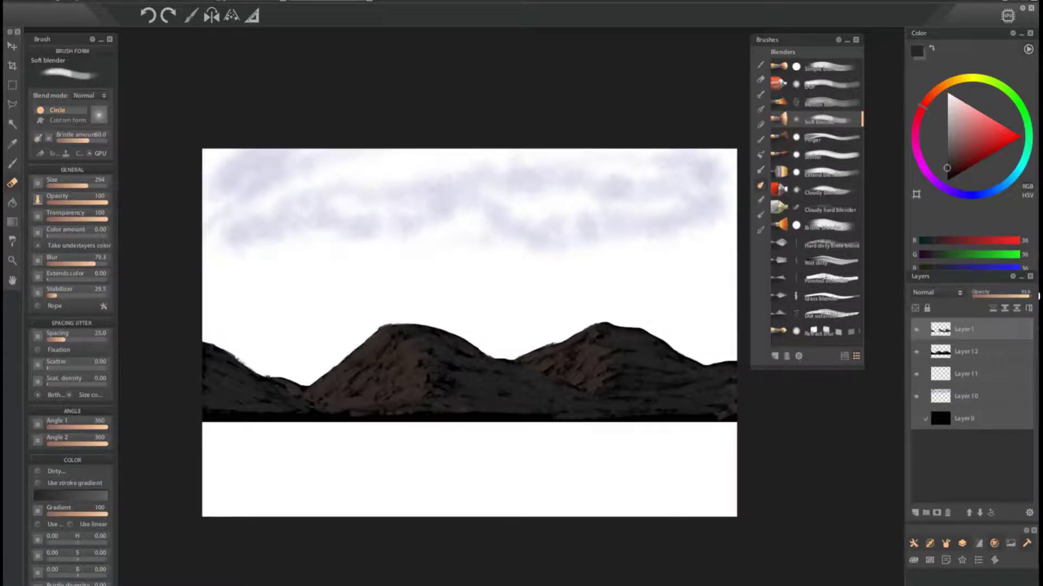
click(919, 419)
click(975, 354)
key(e)
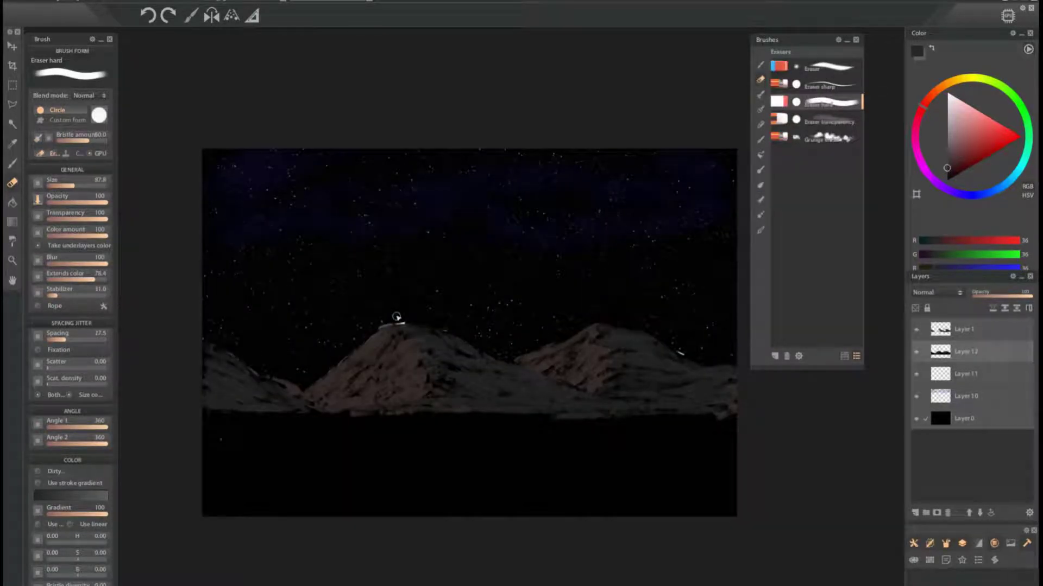
click(922, 329)
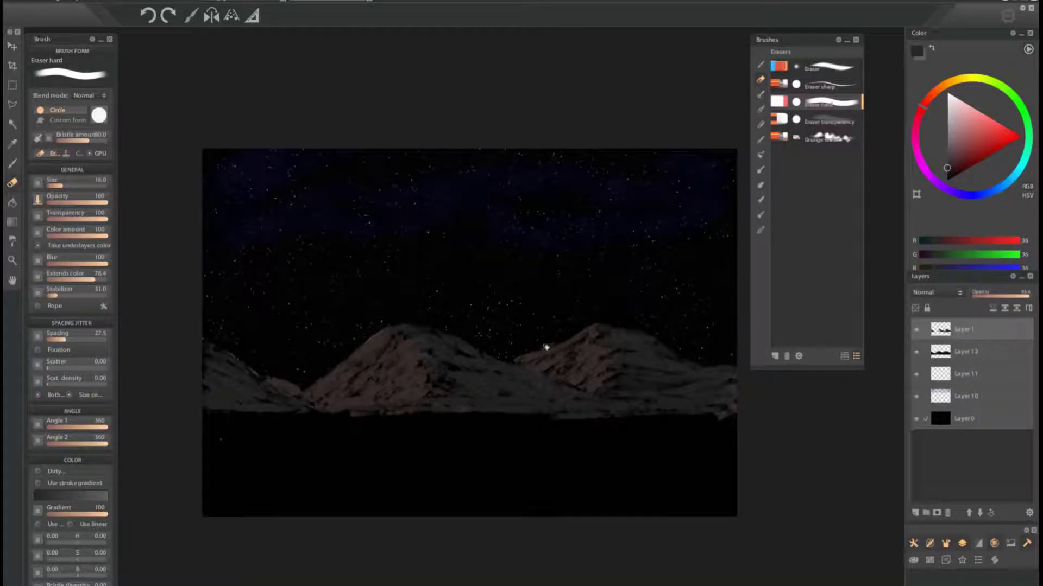
ctrl+click(553, 343)
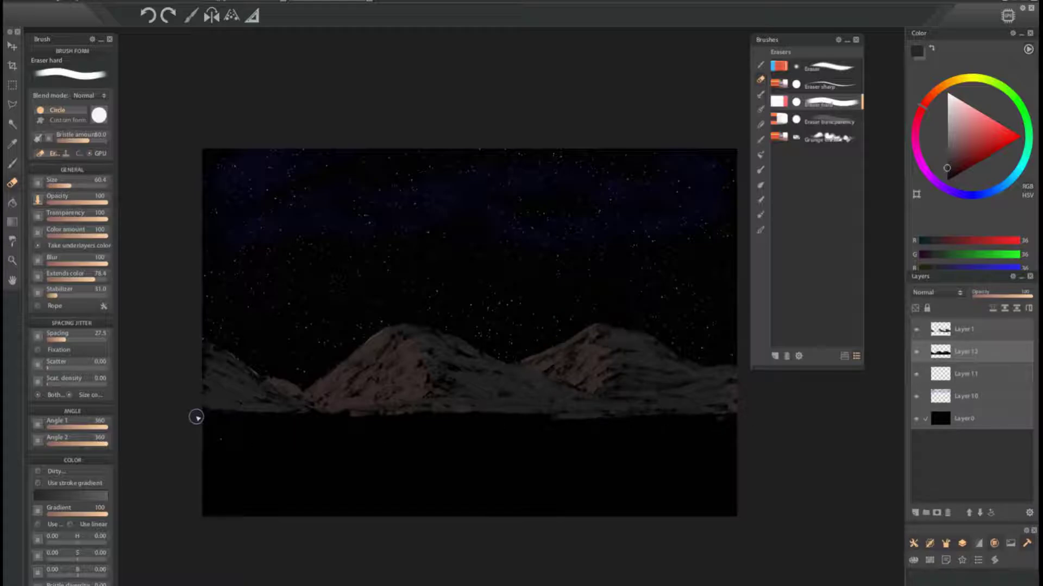
Step: Merge Layer 1 into Layer 12 and Layer 11 into Layer 10, and add a new layer beneath the mountains for the Airbrush
click(970, 331)
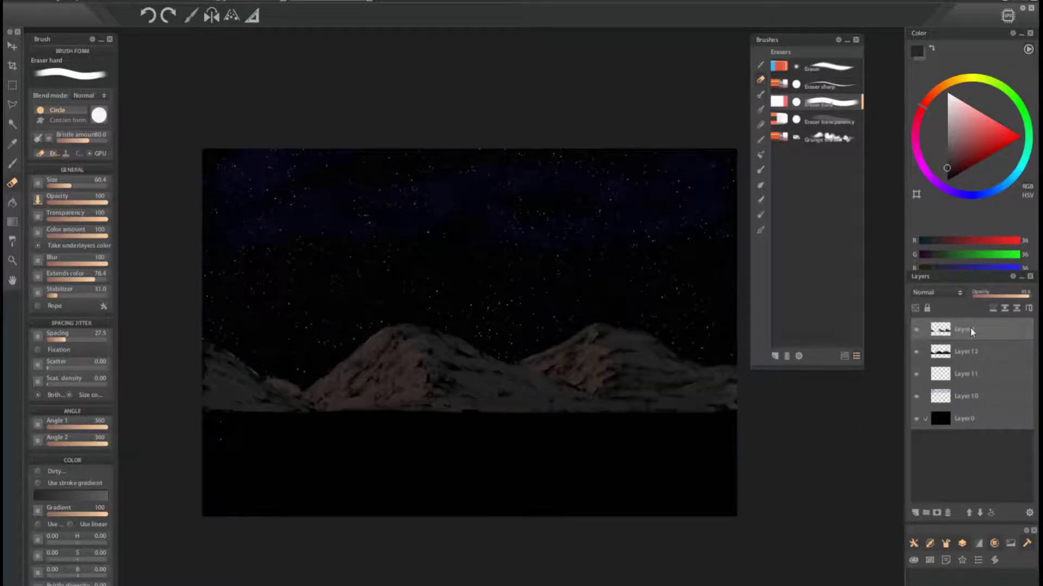
click(922, 418)
key(b)
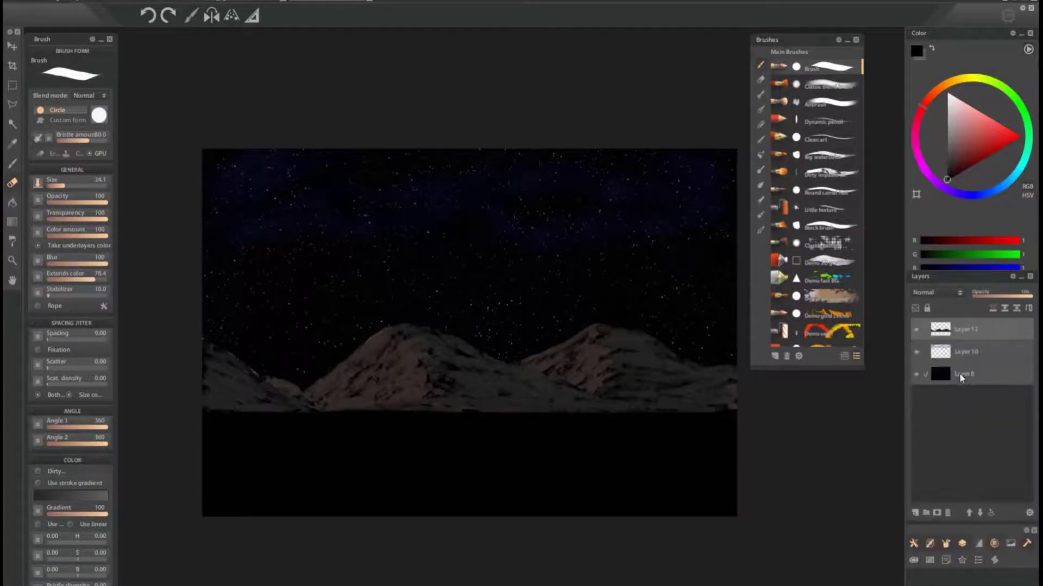
click(829, 102)
drag(87, 239, 79, 237)
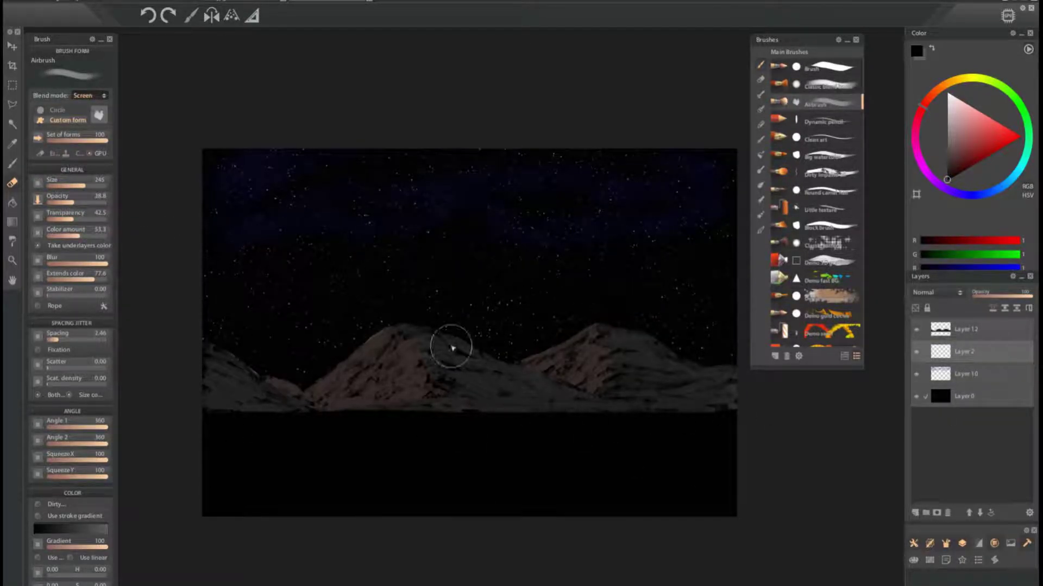
Step: Try airbrushing a muted blue glow in the valley left of the central mountain and smoothing it with the Soft blender
click(1004, 184)
mouse_move(958, 165)
mouse_down()
mouse_move(979, 157)
mouse_move(964, 134)
mouse_up()
mouse_move(369, 391)
mouse_down()
mouse_move(332, 387)
mouse_move(303, 342)
mouse_move(214, 334)
mouse_up()
click(760, 184)
mouse_move(374, 379)
mouse_down()
mouse_move(244, 342)
mouse_move(355, 342)
mouse_up()
drag(286, 372, 367, 369)
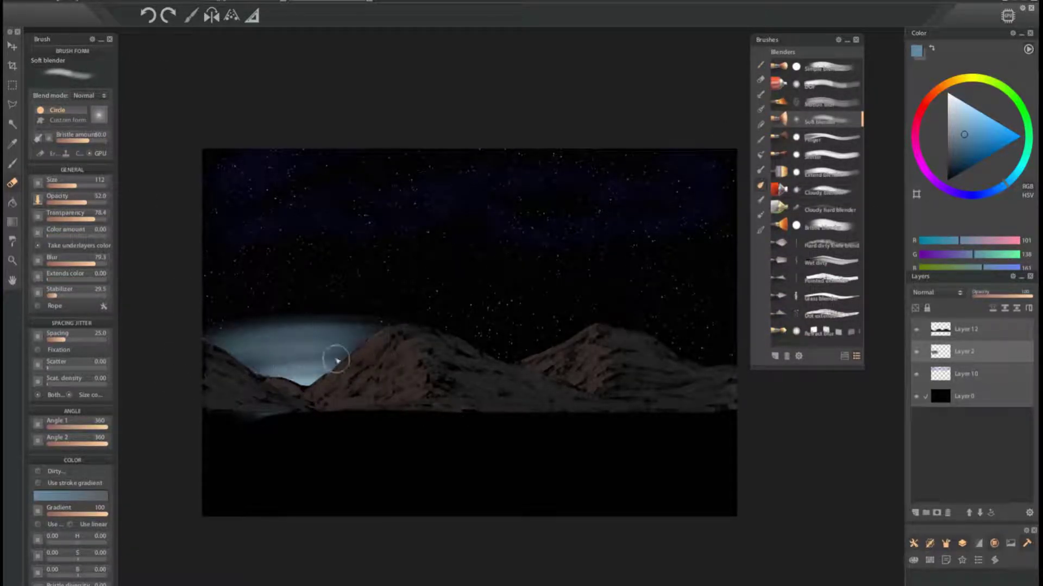
Step: Hide Layer 10 and the black background and soften the blue glow's lower edge
click(916, 374)
click(917, 396)
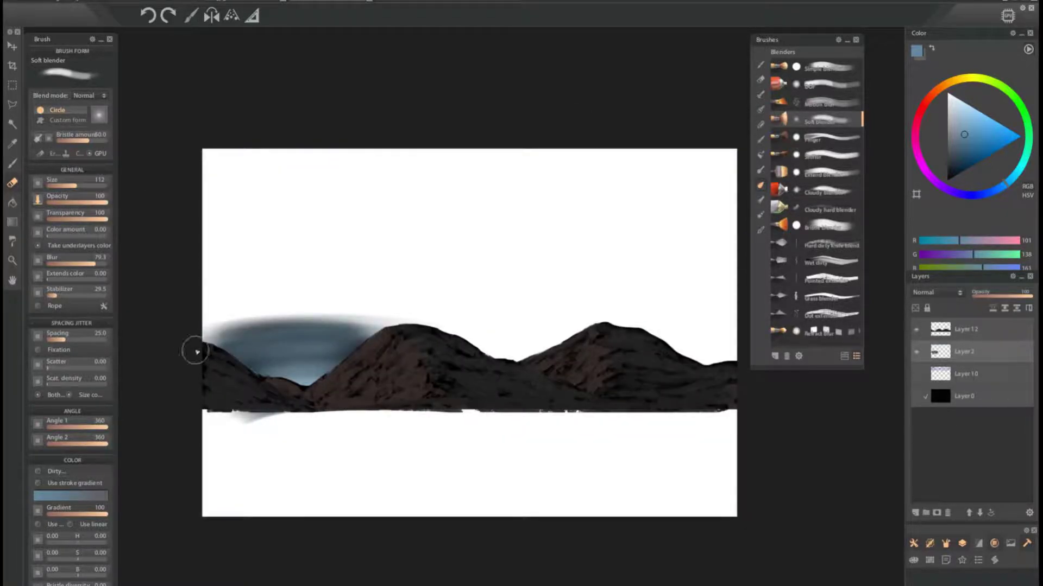
mouse_move(294, 378)
mouse_down()
mouse_move(326, 414)
mouse_move(315, 429)
mouse_up()
Step: Try airbrushing a muted yellow glow in the sky behind the right-hand mountain
click(949, 81)
click(976, 122)
click(965, 77)
click(980, 130)
click(760, 64)
click(814, 102)
mouse_move(522, 369)
mouse_down()
mouse_move(747, 377)
mouse_move(480, 361)
mouse_move(648, 305)
mouse_up()
key(b)
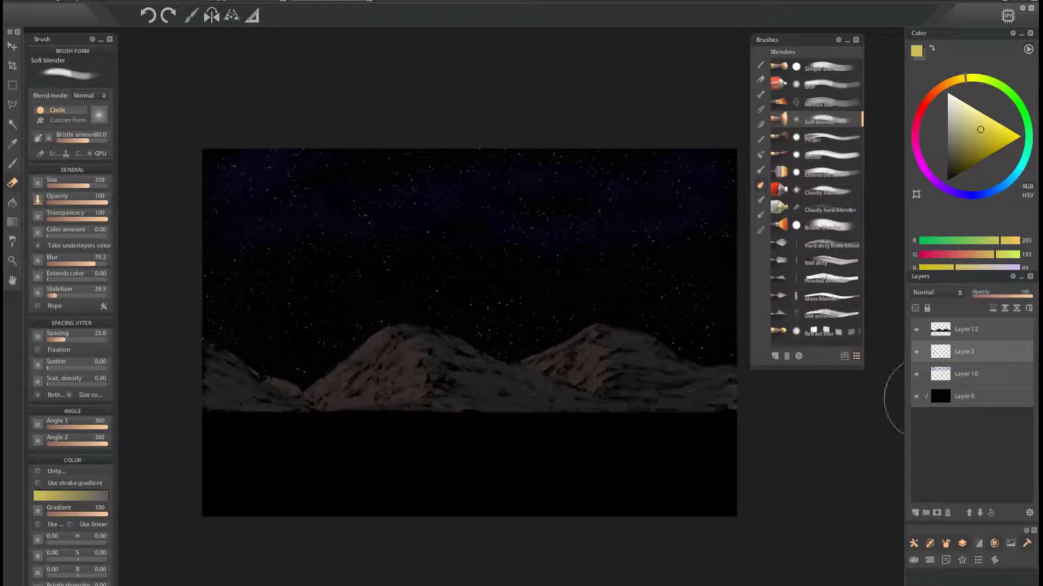
Step: Try airbrushing a yellow glow behind the right mountain and a teal glow at the left, and lower the glow layer's opacity
key(b)
mouse_move(565, 360)
mouse_down()
mouse_move(485, 379)
mouse_move(470, 365)
mouse_move(401, 357)
mouse_move(684, 337)
mouse_move(552, 370)
mouse_move(690, 369)
mouse_move(503, 314)
mouse_move(473, 367)
mouse_up()
click(1019, 177)
mouse_move(238, 394)
mouse_down()
mouse_move(214, 366)
mouse_move(253, 399)
mouse_move(239, 361)
mouse_up()
mouse_move(1024, 296)
mouse_down()
mouse_move(1000, 296)
mouse_move(1012, 297)
mouse_up()
Step: Try spreading both glows up the sky with the Simple blender and breaking them up with the Grunge eraser
scroll(829, 124, down, 5)
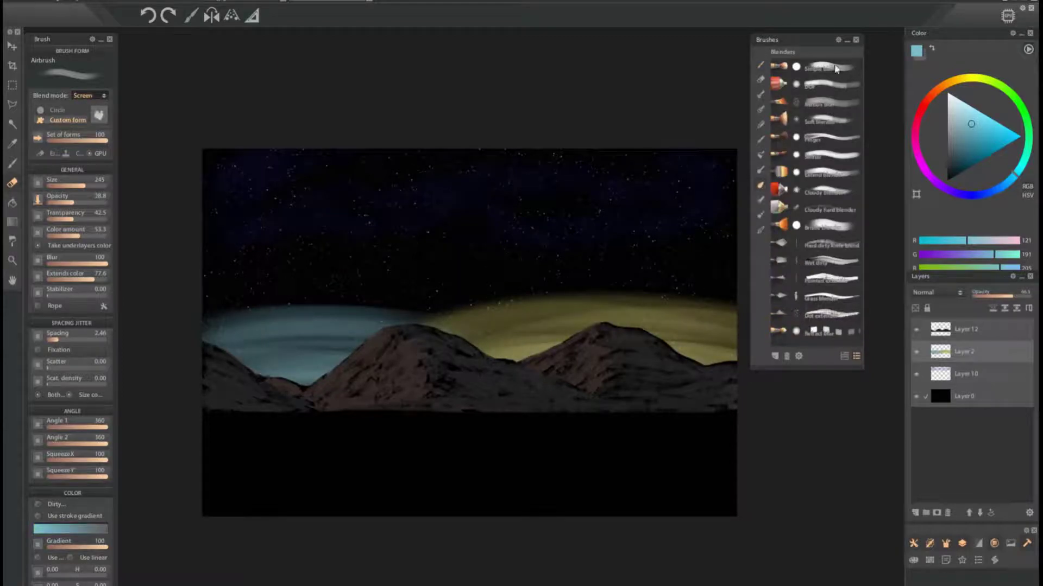
click(835, 71)
mouse_move(579, 291)
mouse_down()
mouse_move(535, 314)
mouse_move(575, 328)
mouse_move(232, 369)
mouse_move(523, 280)
mouse_move(706, 293)
mouse_move(380, 272)
mouse_up()
drag(1011, 297, 999, 298)
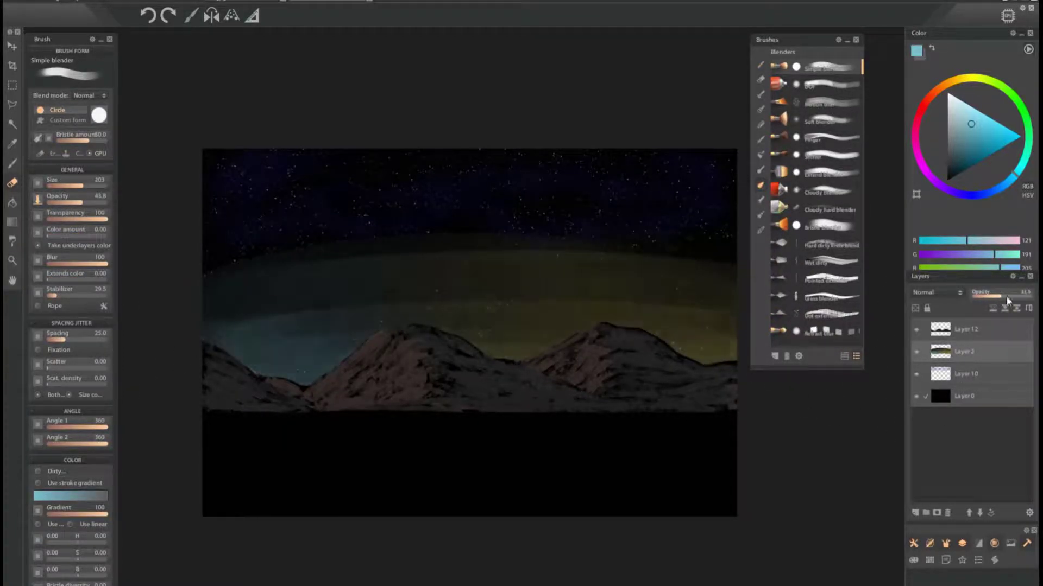
key(e)
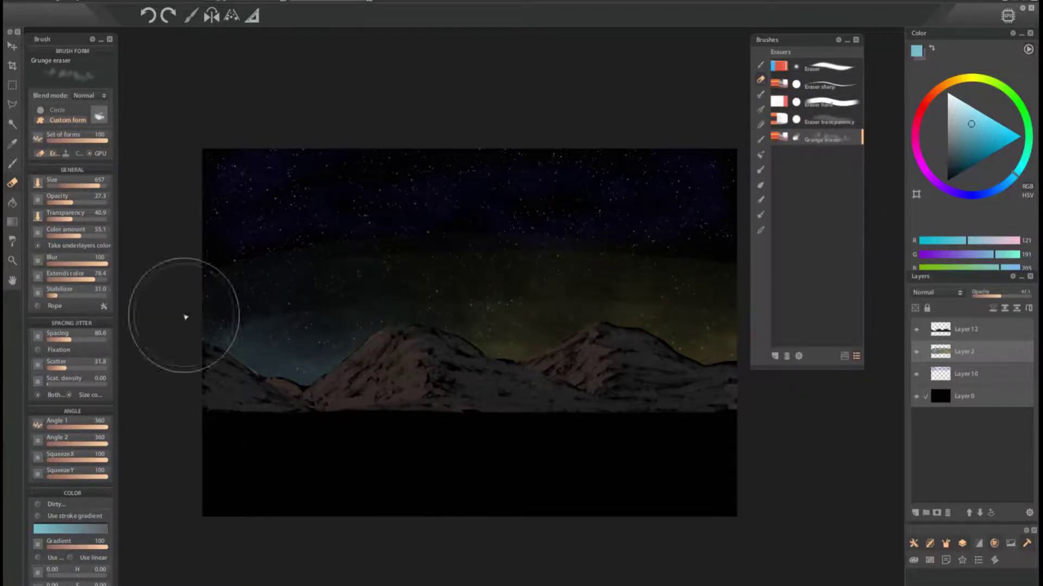
Step: Undo the glow painting, blending and erasing back to the empty glow layer
key(ctrl+z)
key(ctrl+z)
key(ctrl+z)
key(ctrl+z)
key(ctrl+z)
key(ctrl+z)
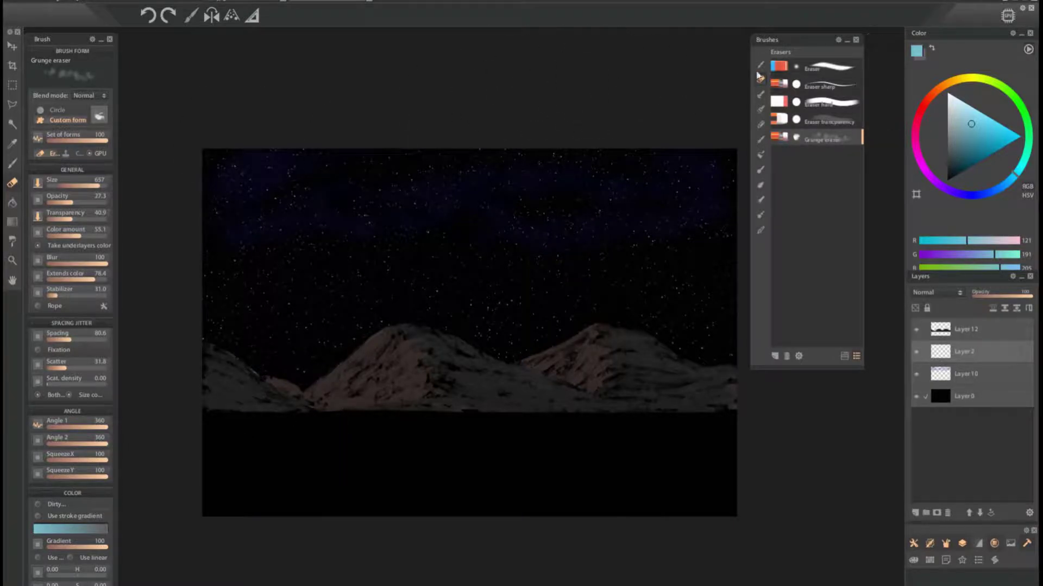
Step: Airbrush a soft teal glow on Layer 2 behind the mountains, arching from the canvas's left edge toward the right peak
key(b)
click(832, 101)
mouse_move(184, 379)
mouse_down()
mouse_move(154, 323)
mouse_move(177, 319)
mouse_move(293, 368)
mouse_move(444, 367)
mouse_move(181, 307)
mouse_move(179, 296)
mouse_move(607, 359)
mouse_up()
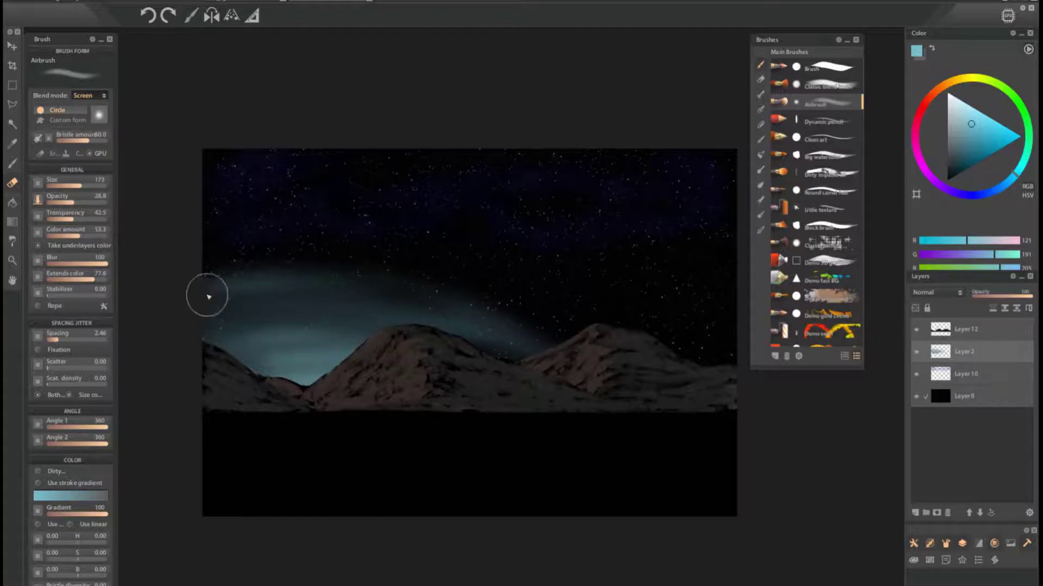
Step: On a new layer, airbrush a yellow-green glow behind the right mountain, rising toward the canvas's right edge
key(ctrl+shift+n)
key(x)
mouse_move(752, 363)
mouse_down()
mouse_move(725, 355)
mouse_move(792, 384)
mouse_move(622, 339)
mouse_move(779, 247)
mouse_move(676, 246)
mouse_move(724, 235)
mouse_up()
key(Tab)
key(ctrl+z)
key(ctrl+z)
key(bracketright)
key(bracketright)
key(bracketright)
mouse_move(705, 373)
mouse_down()
mouse_move(638, 351)
mouse_move(531, 400)
mouse_move(963, 344)
mouse_up()
key(bracketleft)
key(bracketleft)
key(bracketleft)
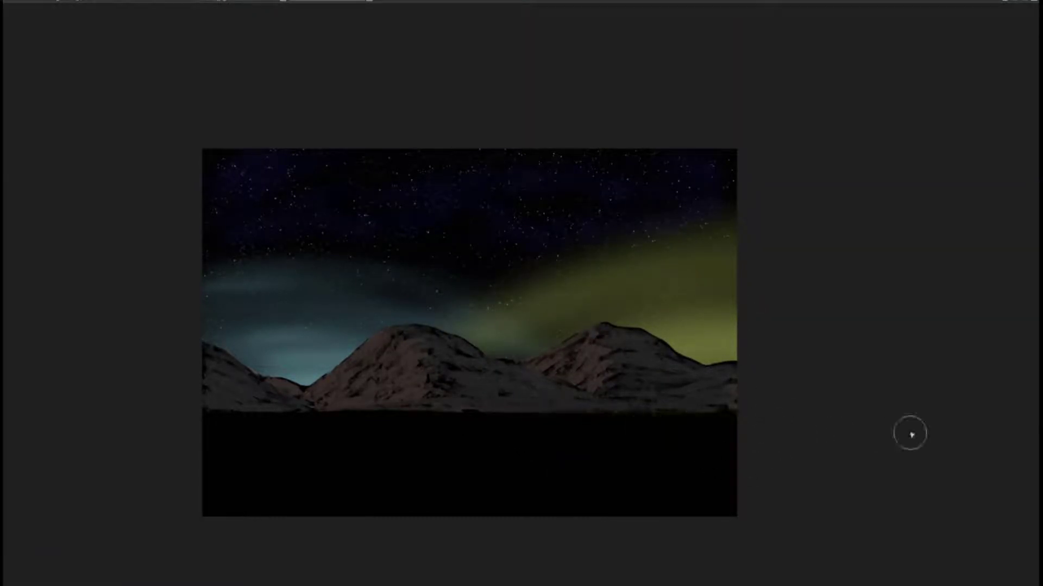
Step: Lower the yellow-green glow layer's opacity and merge it with the teal glow layer
key(Tab)
key(ctrl+z)
key(ctrl+z)
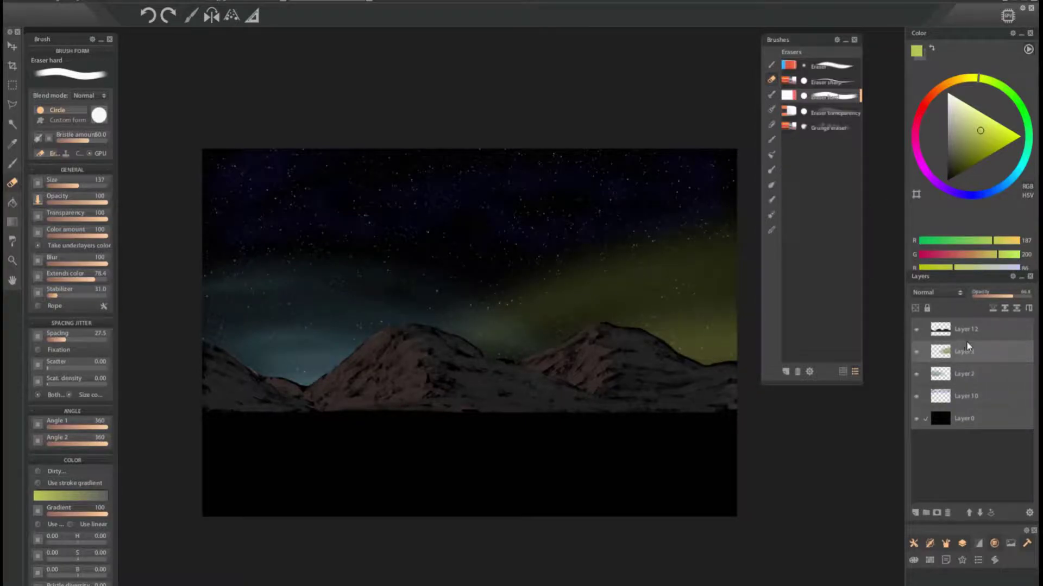
key(ctrl+z)
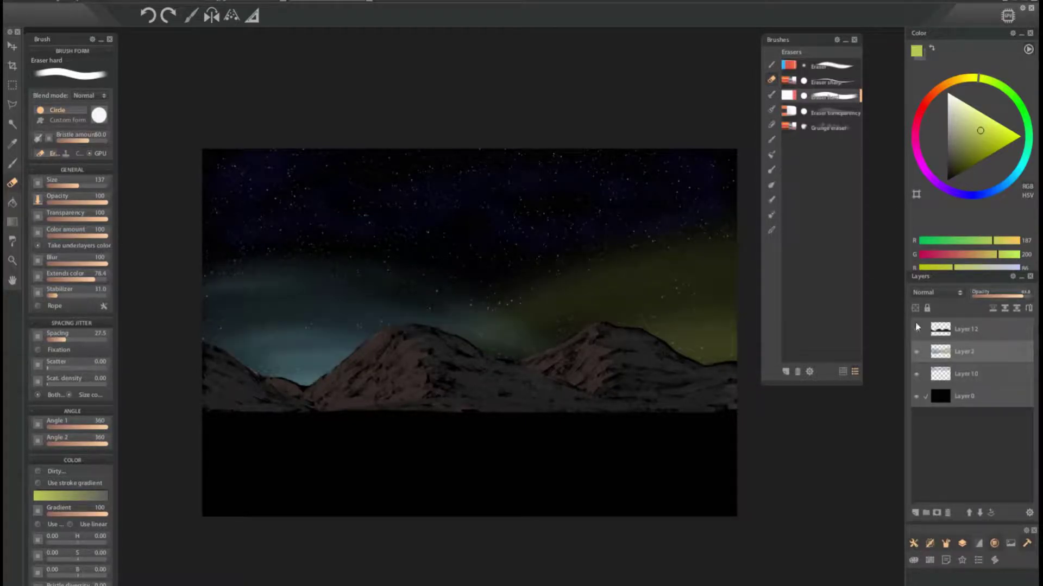
Step: On a new layer above the mountains, paint off-white Dirty impasto oil highlights on both peaks' left slopes and lower the layer's opacity
click(988, 329)
key(ctrl+shift+z)
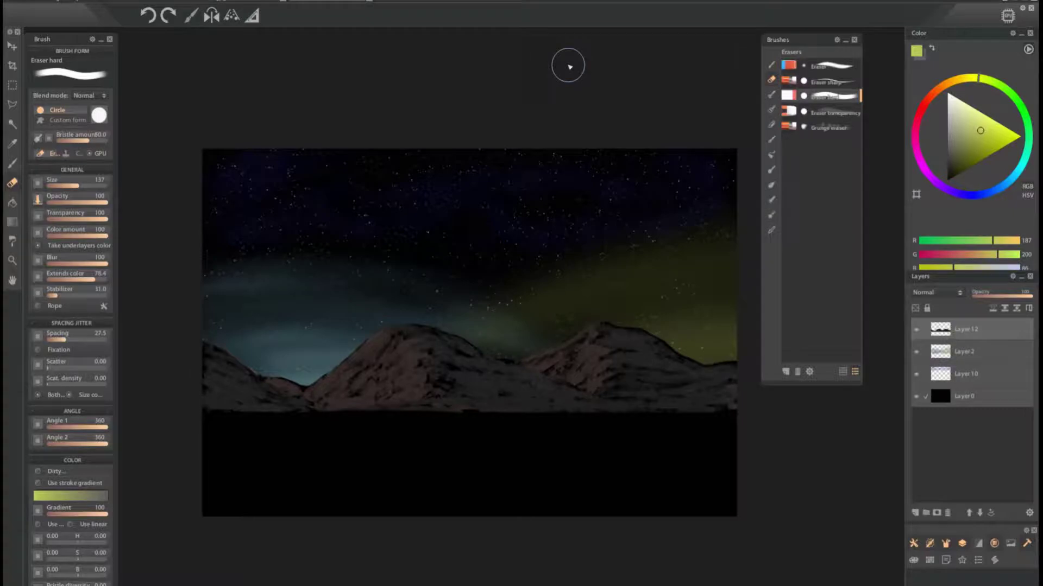
key(ctrl+shift+z)
key(ctrl+shift+z)
key(ctrl+shift+z)
key(ctrl+shift+z)
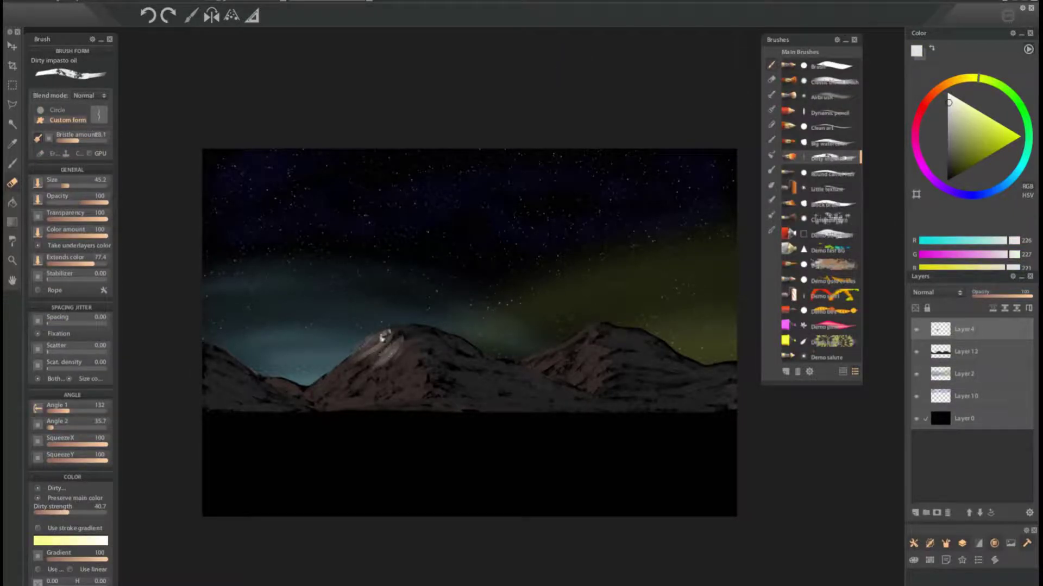
key(ctrl+shift+z)
key(ctrl+shift+z)
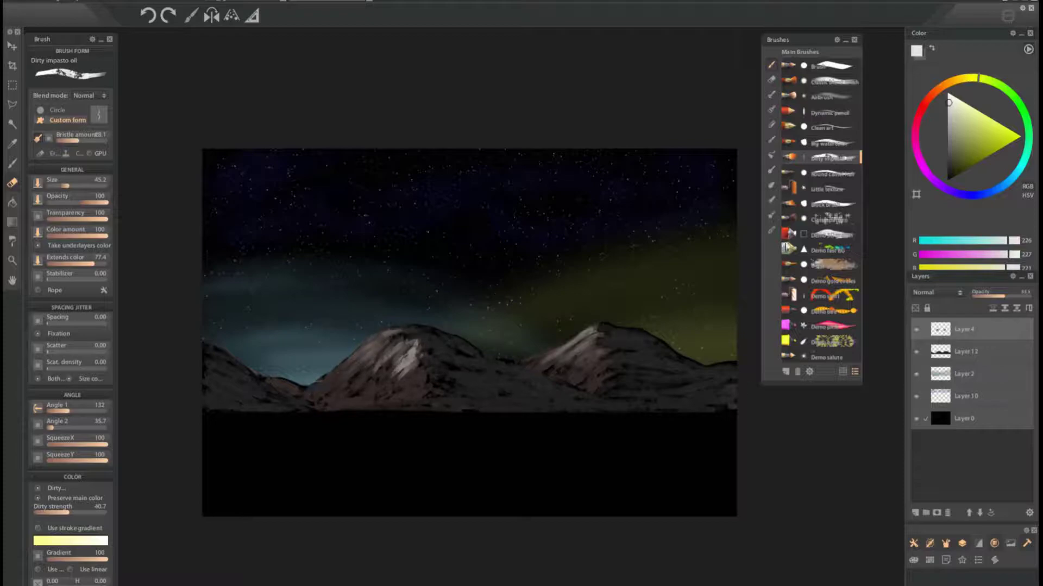
Step: Soften the slope highlights with the Simple blender and merge their layer into the mountain layer
key(ctrl+shift+z)
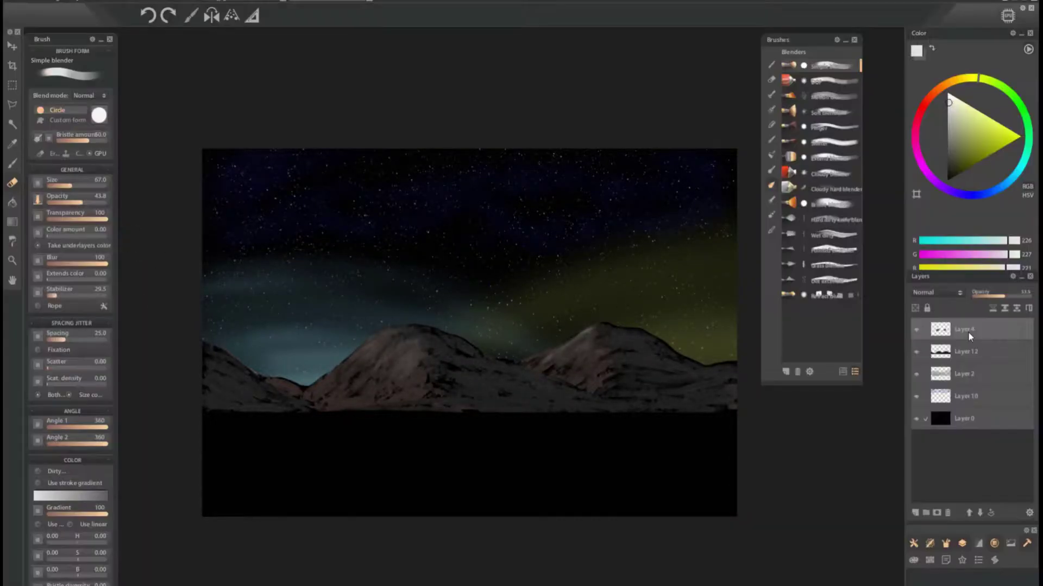
right_click(967, 331)
click(965, 371)
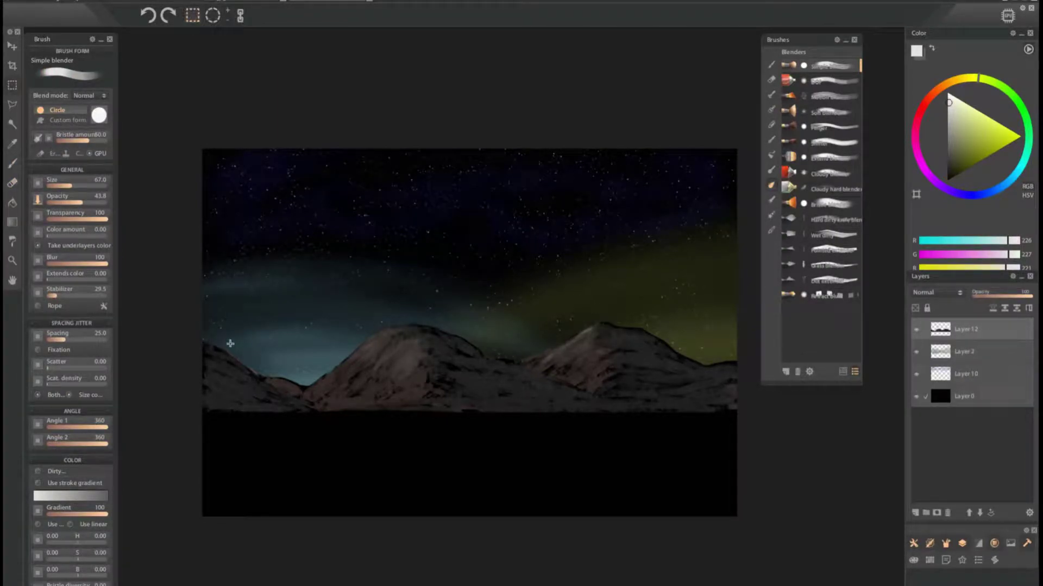
Step: Paint tiny yellow-green lights at the central mountain's left foot with a small round Brush
drag(1002, 129, 973, 135)
key(b)
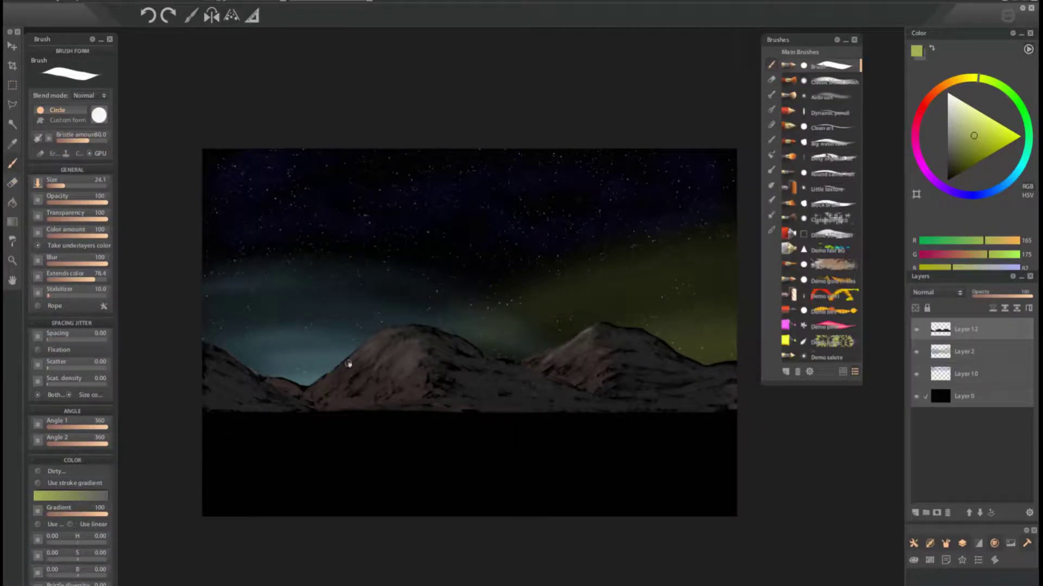
scroll(327, 375, up, 2)
scroll(482, 430, down, 2)
Step: Paste a copy of the mountains, flip it vertically below them as a water reflection, and lower its layer's opacity
key(ctrl+v)
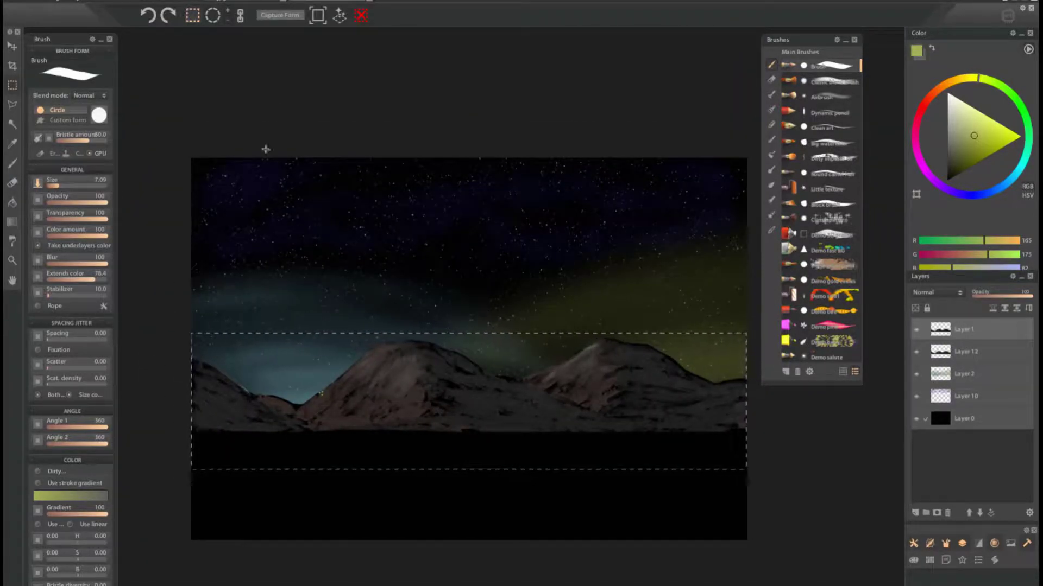
key(ctrl+t)
drag(468, 329, 468, 383)
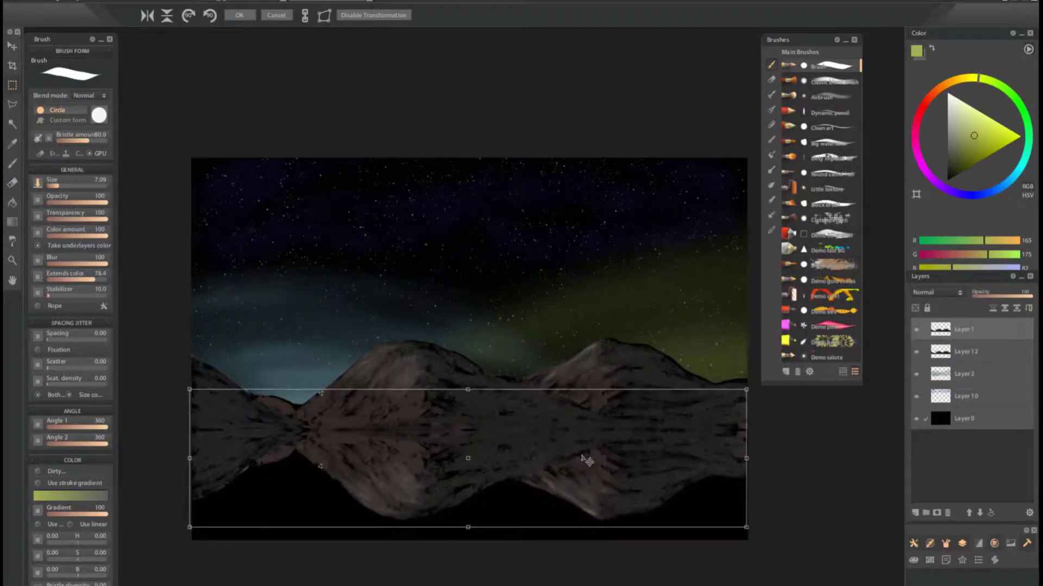
key(Return)
click(1005, 296)
Step: Copy the sky glow from Layer 2, place it vertically flipped in the water area, and lower the copy's opacity
click(967, 374)
drag(168, 182, 784, 428)
key(ctrl+c)
key(ctrl+v)
key(ctrl+t)
drag(468, 157, 469, 354)
drag(697, 424, 728, 456)
key(Return)
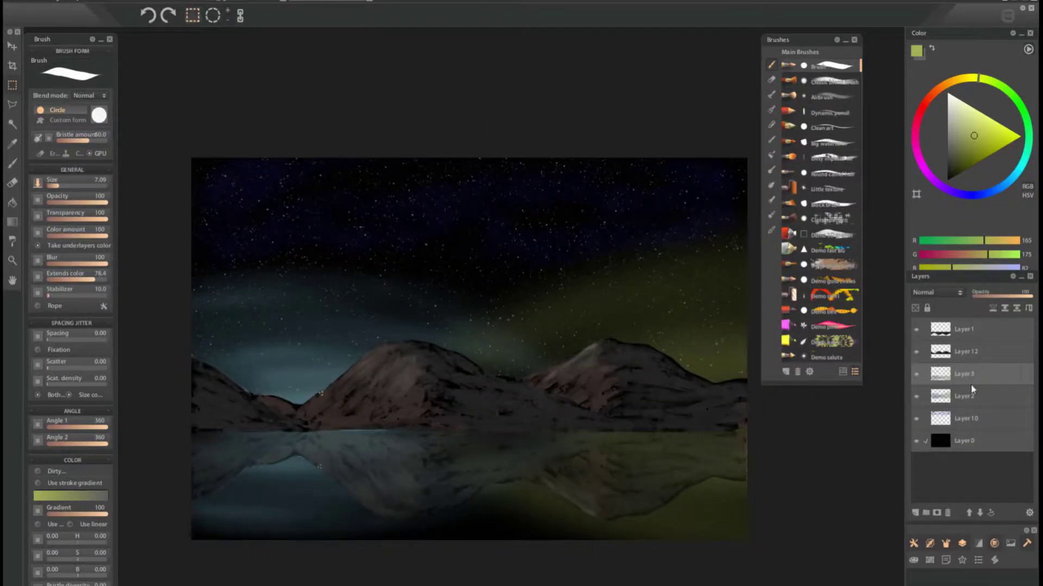
click(1000, 297)
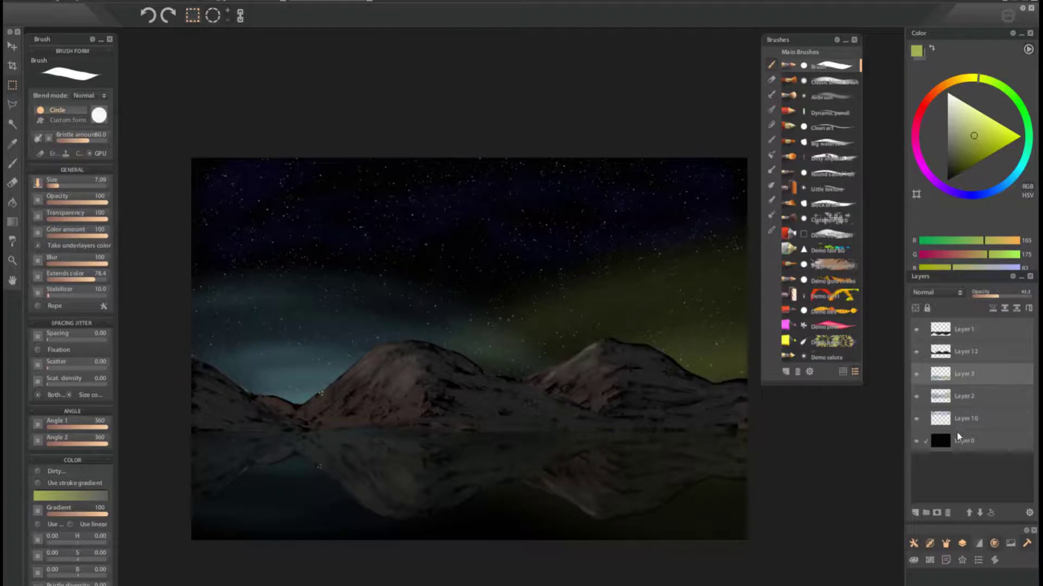
Step: Move the mountain reflection's Layer 1 below Layer 12, directly above the sky-glow reflection's Layer 3
click(972, 329)
click(979, 513)
click(979, 512)
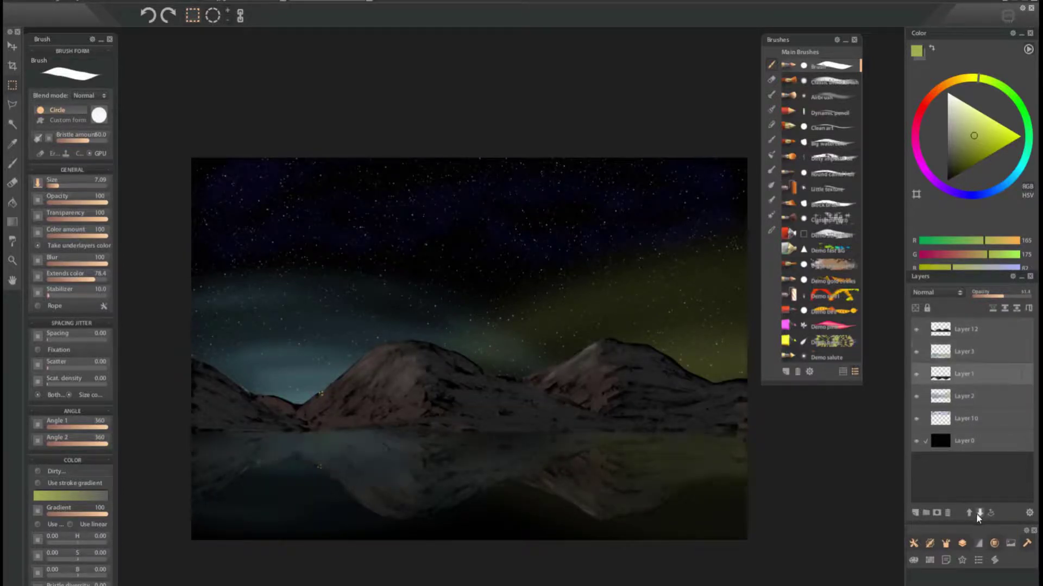
click(969, 513)
Step: Adjust the opacity of the sky-glow reflection on Layer 3 and soften it along the shoreline with Eraser transparency
click(975, 373)
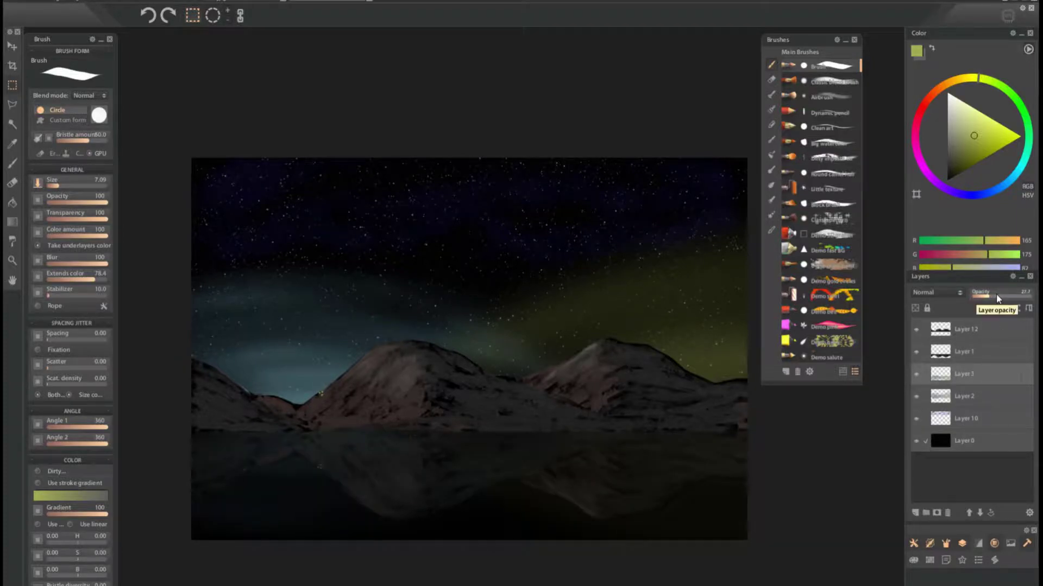
click(979, 299)
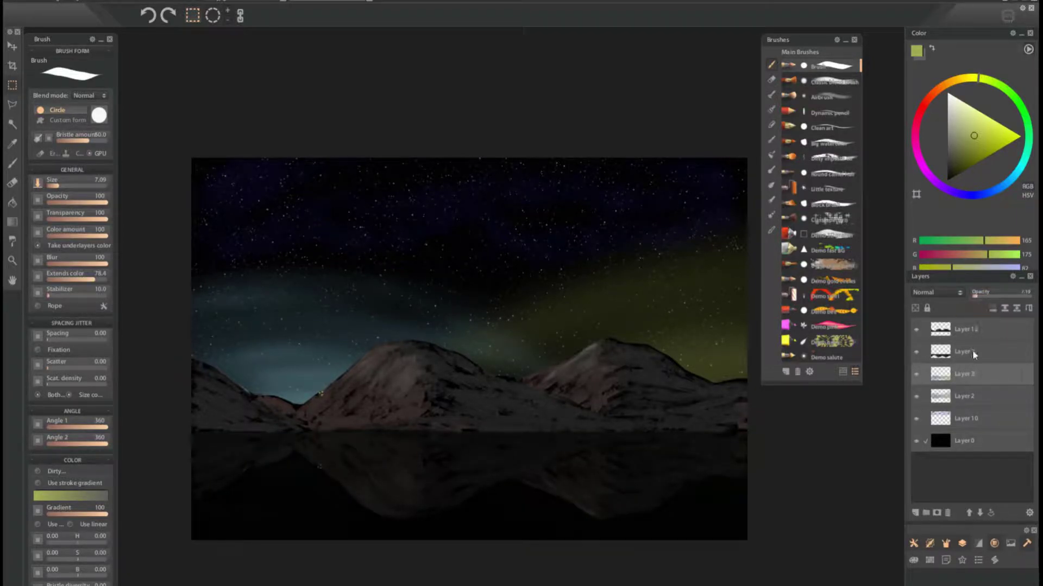
click(999, 296)
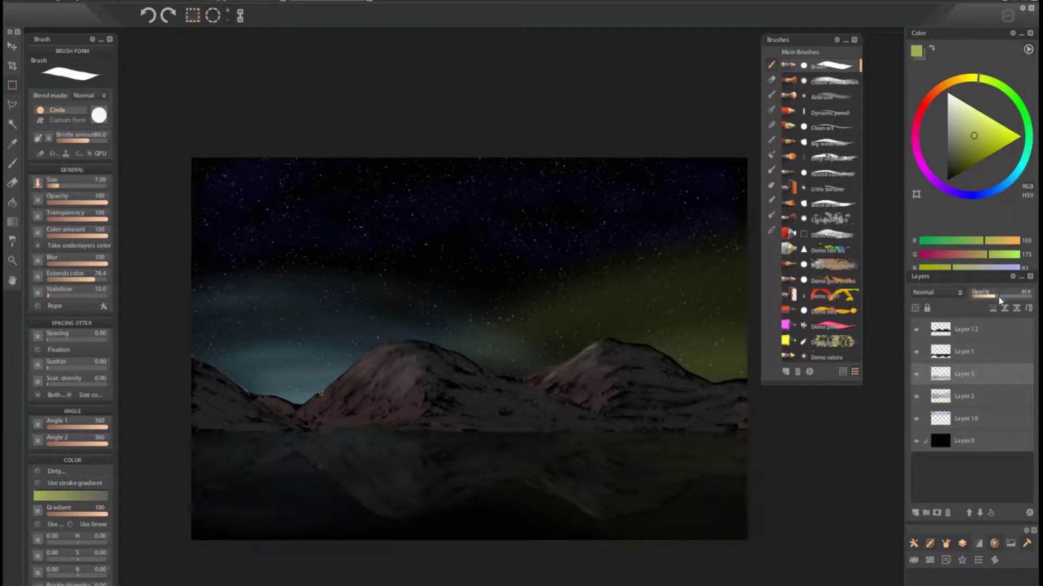
click(1008, 296)
click(969, 512)
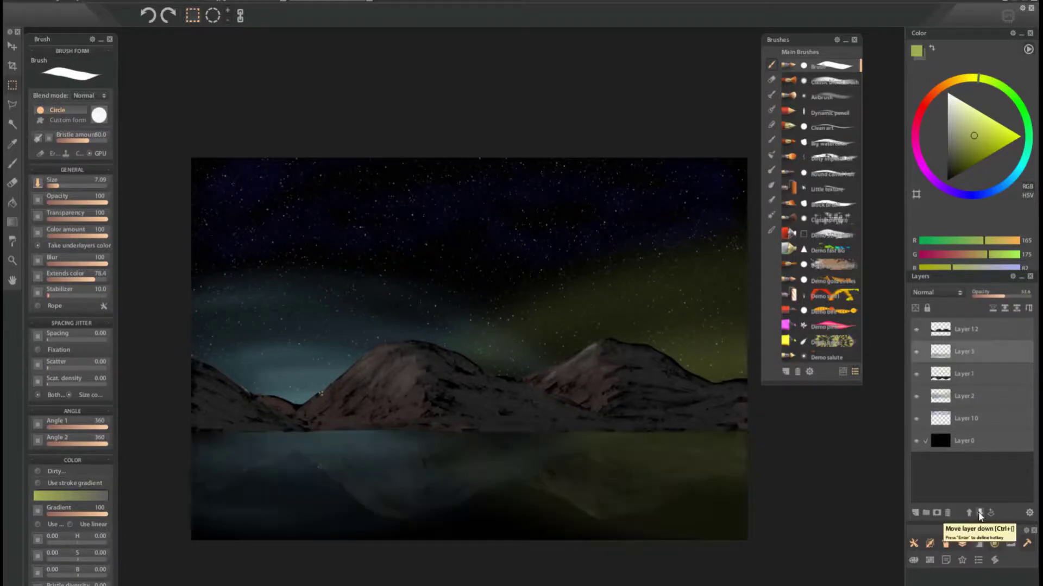
click(980, 514)
key(e)
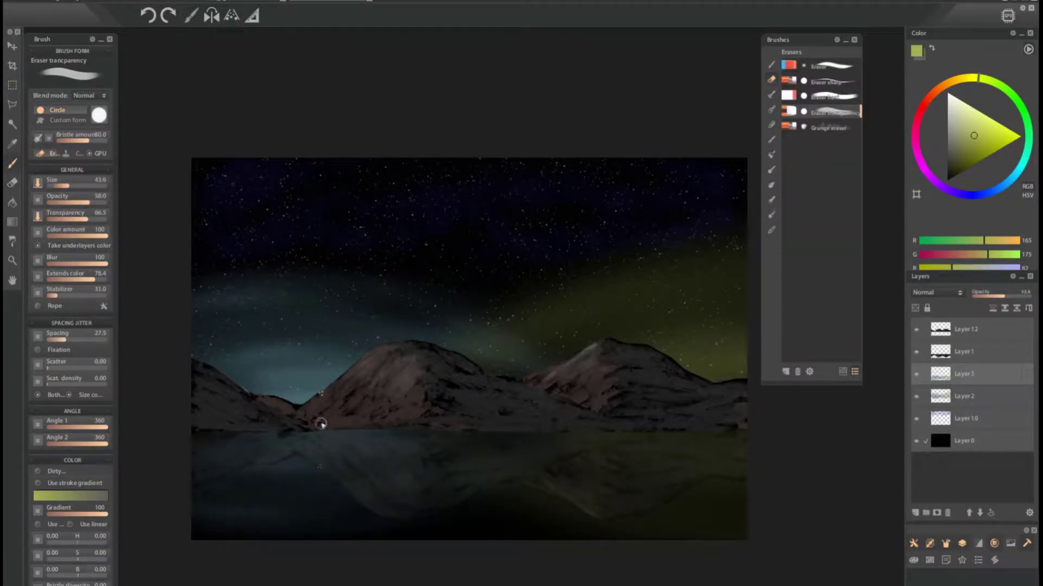
drag(405, 447, 190, 423)
Step: On a new layer, paint pale yellow-green diagonal cloud streaks above the central and right mountains with the Fog brush
click(915, 513)
click(771, 215)
click(831, 265)
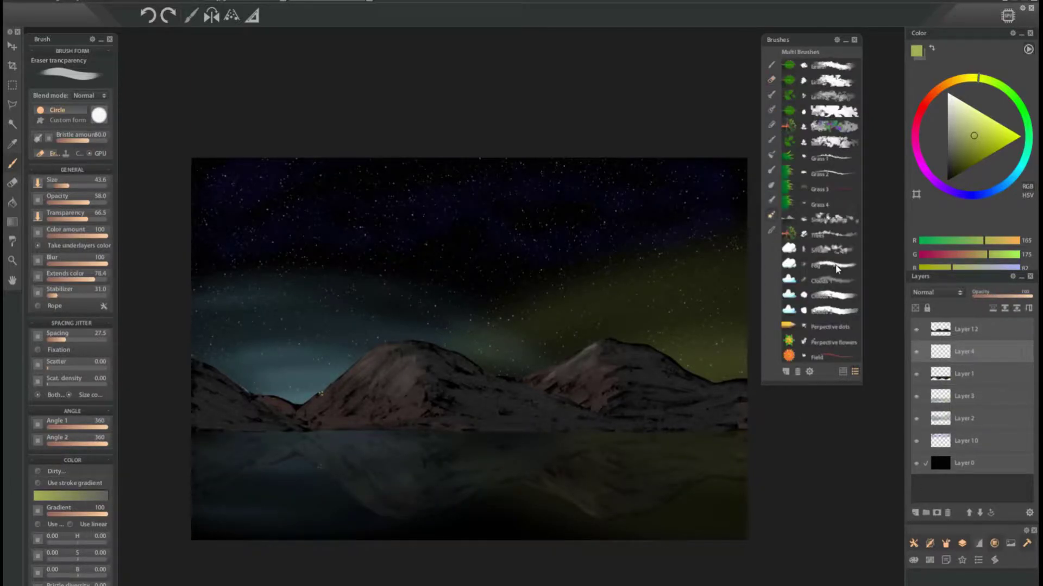
click(962, 124)
mouse_move(572, 379)
mouse_down()
mouse_move(468, 364)
mouse_move(491, 271)
mouse_move(484, 223)
mouse_move(665, 358)
mouse_move(620, 248)
mouse_move(615, 340)
mouse_up()
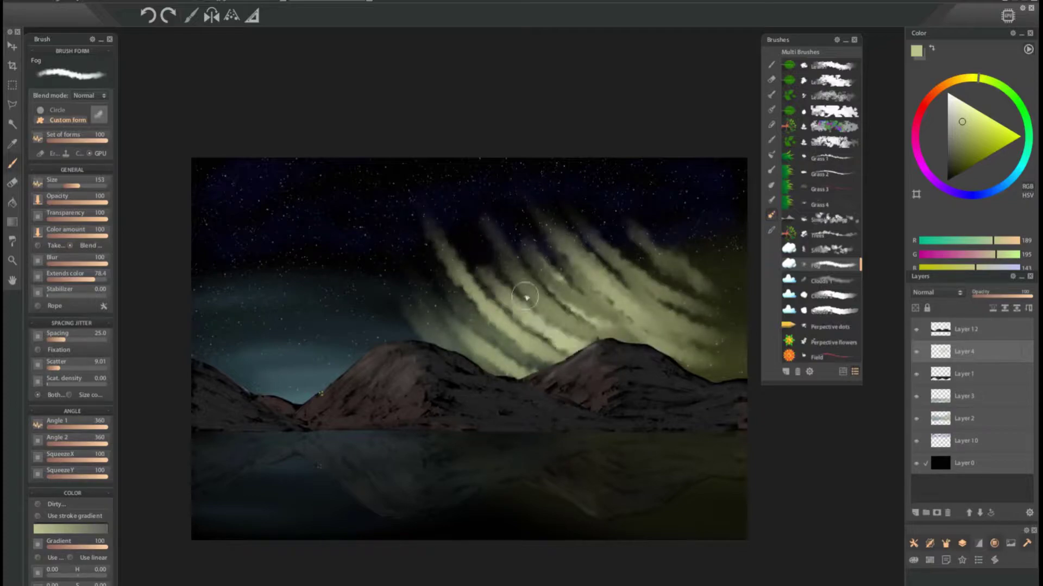
Step: Slightly lower the cloud layer's opacity and smear the yellow-green streaks with the Cloudy hard blender
mouse_move(1031, 292)
mouse_down()
mouse_move(1008, 295)
mouse_move(1029, 292)
mouse_up()
click(771, 184)
click(830, 189)
mouse_move(485, 275)
mouse_down()
mouse_move(543, 244)
mouse_move(570, 255)
mouse_up()
Step: Add billowy texture in a pale grayish tone over the yellow-green clouds with the Smoke brush
click(771, 215)
click(830, 249)
mouse_move(467, 347)
mouse_down()
mouse_move(511, 372)
mouse_move(468, 250)
mouse_move(690, 359)
mouse_move(752, 293)
mouse_up()
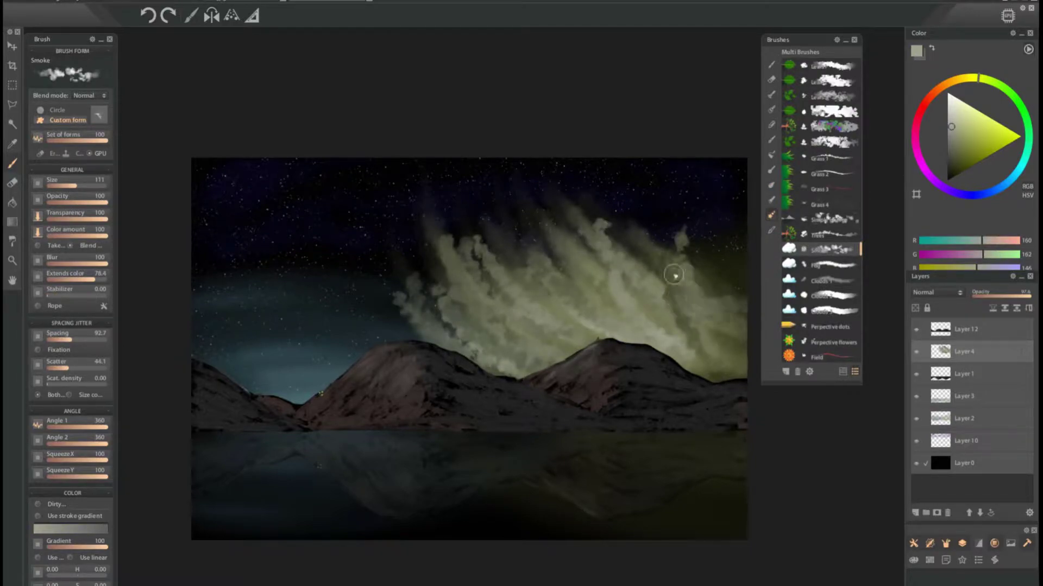
Step: On another new layer, paint thin blue-gray diagonal cloud streaks in the left part of the sky with the Fog brush
click(1014, 175)
click(915, 512)
click(831, 265)
drag(192, 311, 248, 353)
drag(194, 284, 353, 326)
drag(209, 233, 352, 304)
drag(255, 214, 380, 282)
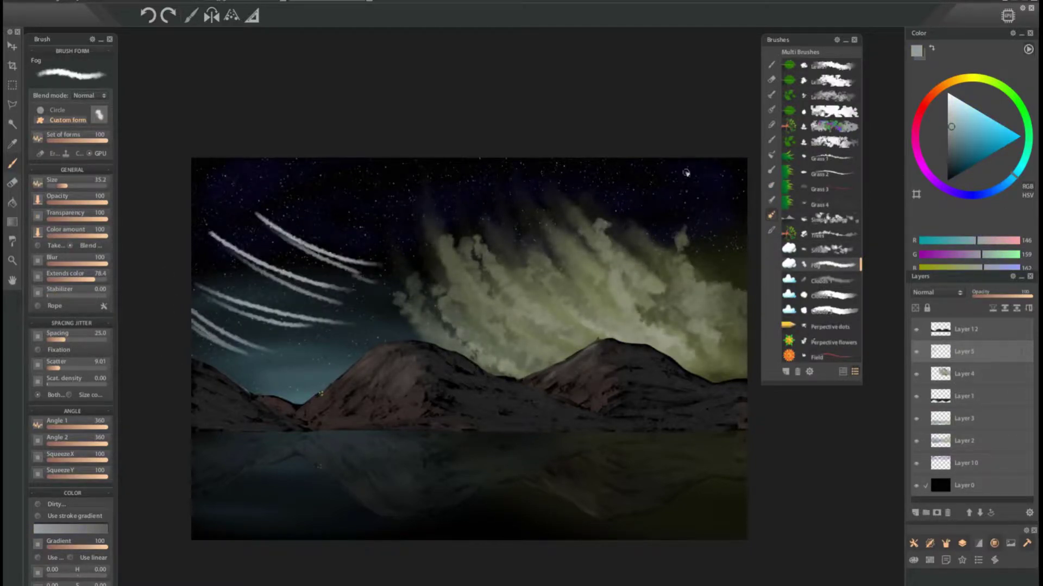
Step: Thicken the blue-gray clouds up to the canvas's upper left corner with textured Smoke brush strokes
click(831, 248)
drag(193, 304, 337, 334)
drag(198, 250, 380, 296)
drag(192, 162, 424, 239)
drag(282, 163, 443, 261)
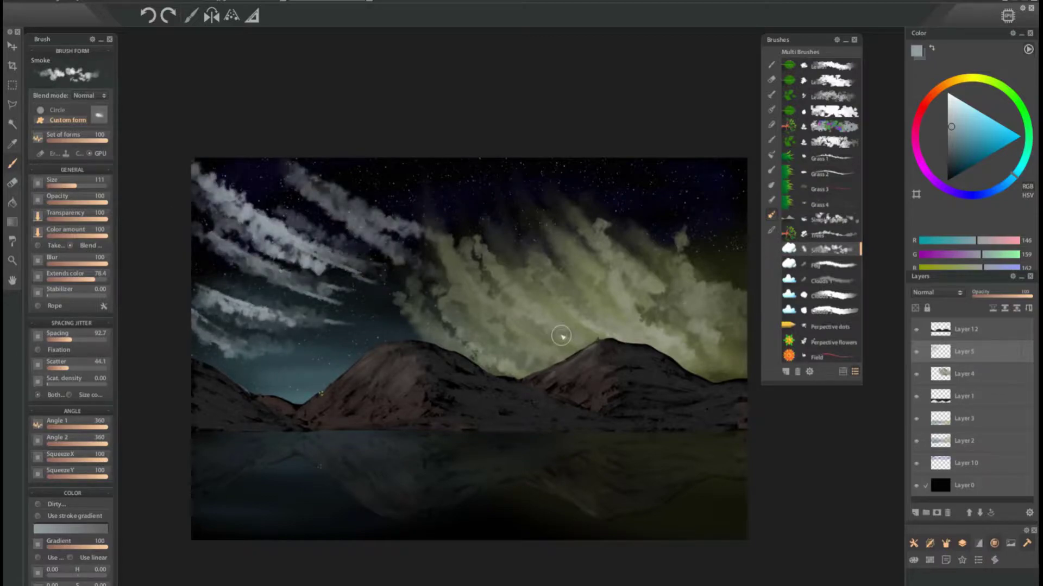
Step: Blend the blue-gray clouds toward the yellow-green ones with the Cloudy hard blender
click(771, 185)
click(834, 189)
mouse_move(217, 207)
mouse_down()
mouse_move(380, 283)
mouse_move(369, 261)
mouse_up()
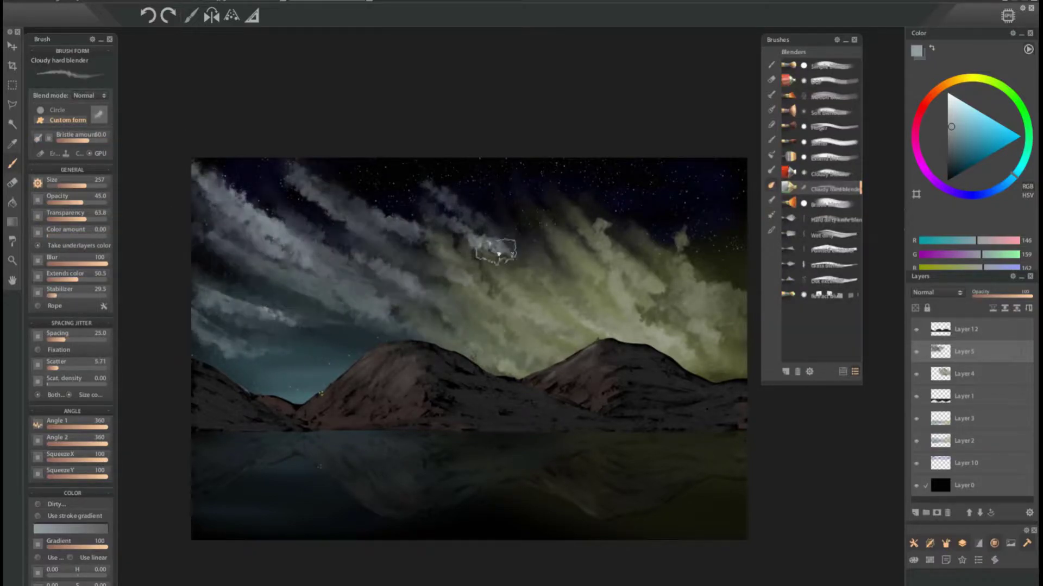
Step: Lower the blue-gray cloud layer's opacity and merge it into the yellow-green clouds' Layer 4
mouse_move(1012, 298)
mouse_down()
mouse_move(995, 296)
mouse_move(1014, 295)
mouse_up()
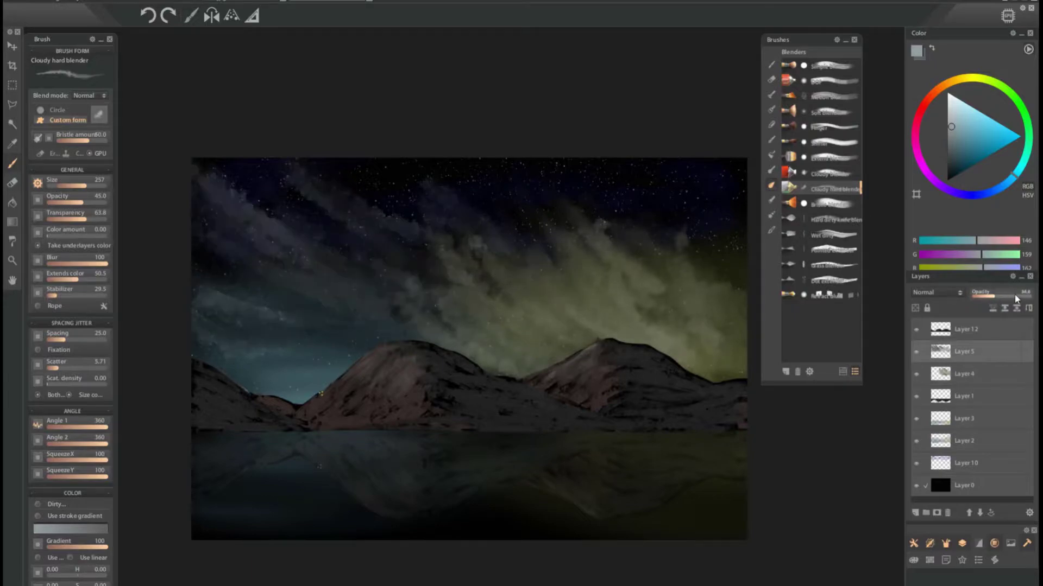
key(Delete)
click(1017, 295)
key(ctrl+t)
drag(469, 158, 464, 456)
key(Return)
drag(995, 298, 978, 296)
click(979, 513)
click(980, 513)
click(980, 513)
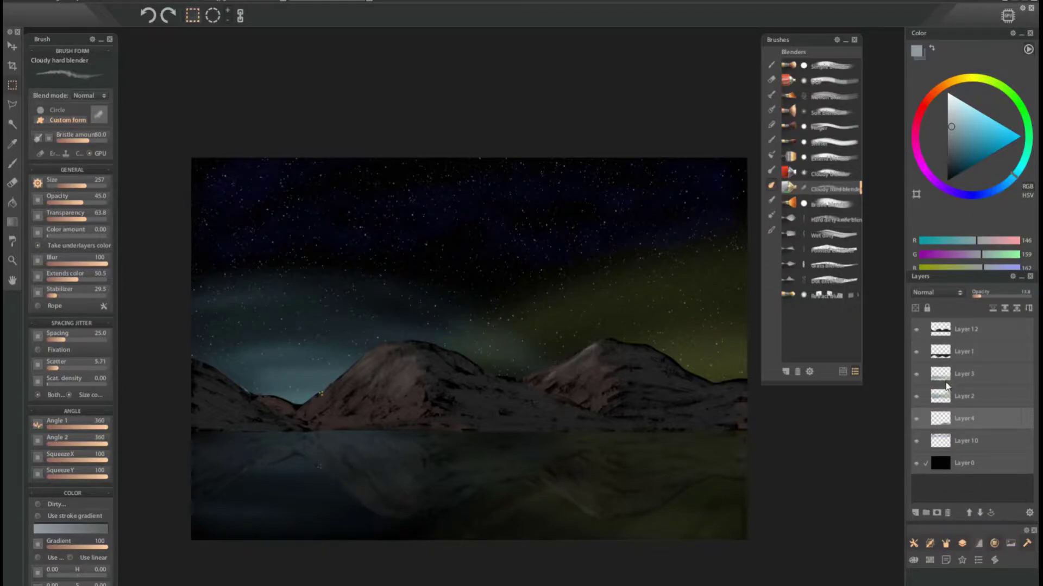
key(ctrl+z)
key(ctrl+z)
key(ctrl+z)
key(ctrl+z)
key(ctrl+z)
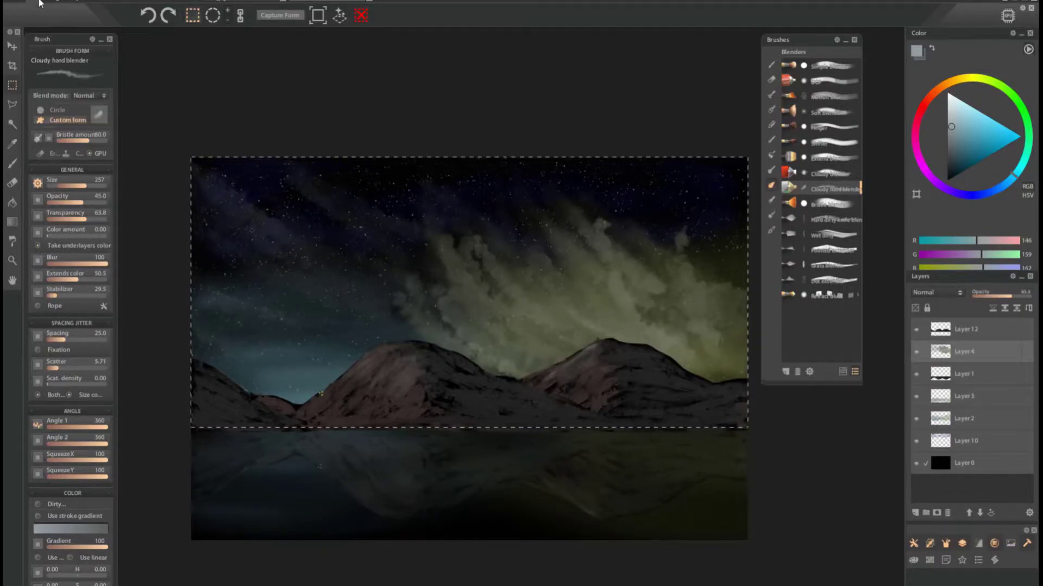
Step: Paste a copy of the clouds, flip it vertically into the water, lower its opacity, and move its layer below Layer 2
key(ctrl+v)
key(ctrl+t)
drag(469, 157, 468, 454)
key(Return)
drag(1020, 297, 980, 301)
click(980, 513)
click(980, 513)
click(980, 512)
click(979, 513)
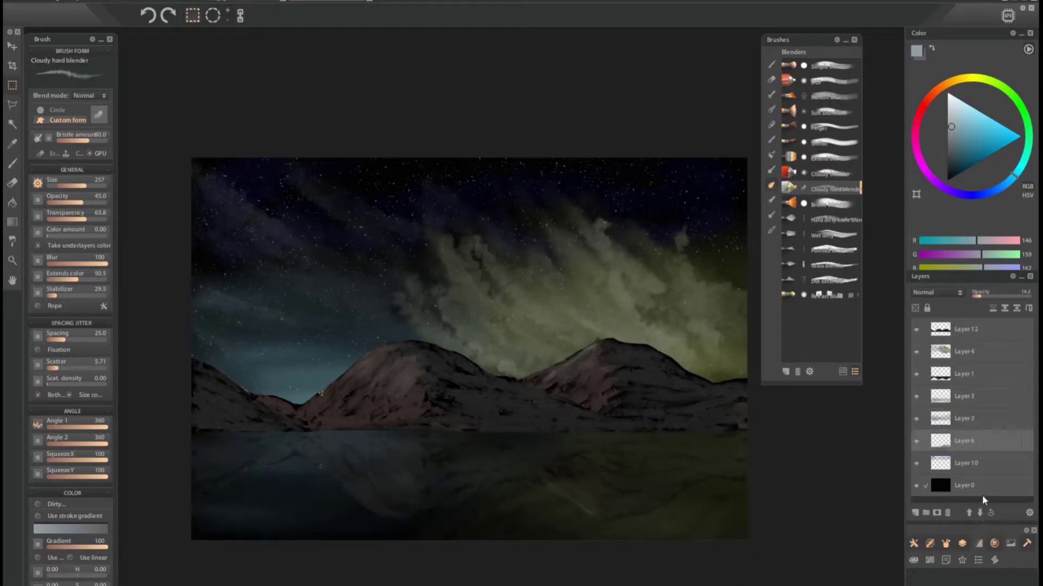
Step: Move the sky-glow reflection's Layer 3 below Layer 2 and lower its opacity to about 16
click(916, 417)
click(917, 417)
click(955, 396)
click(980, 513)
click(992, 295)
drag(992, 295, 981, 297)
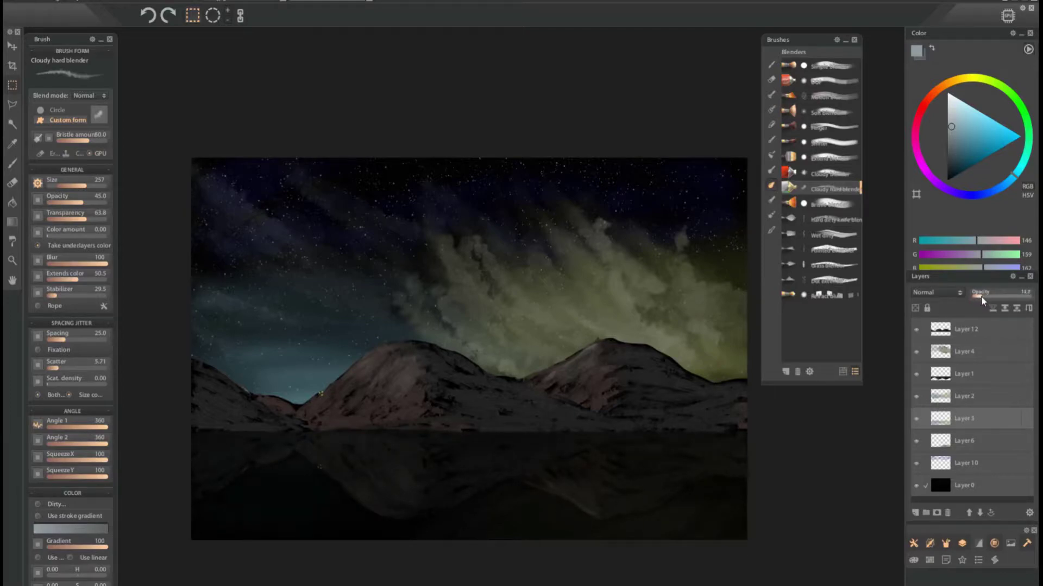
Step: Soften the clouds on Layer 4 with the Cloudy hard blender and lower the opacity of the cloud reflection on Layer 6
click(1006, 358)
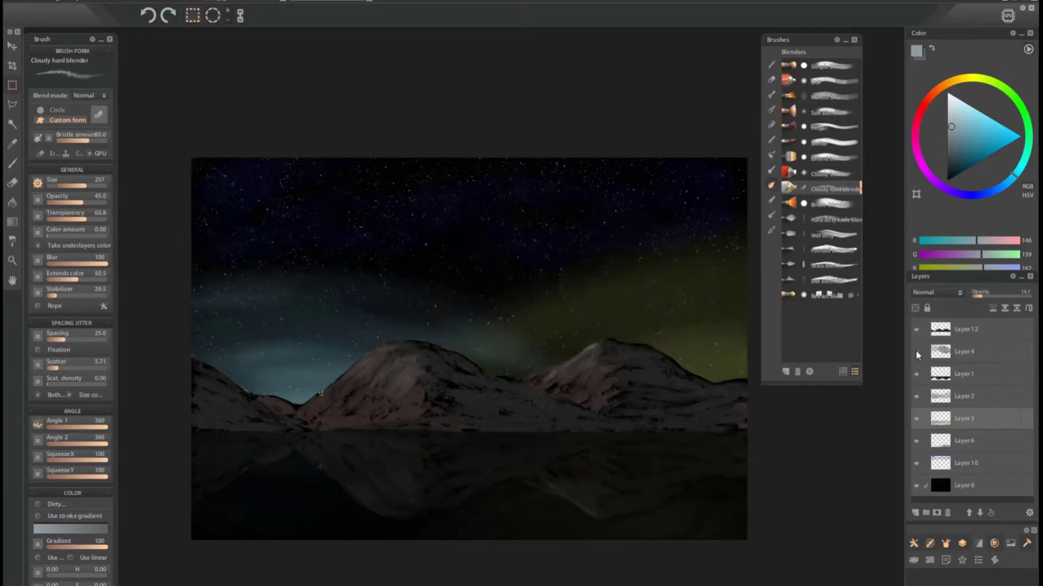
key(ctrl+d)
key(b)
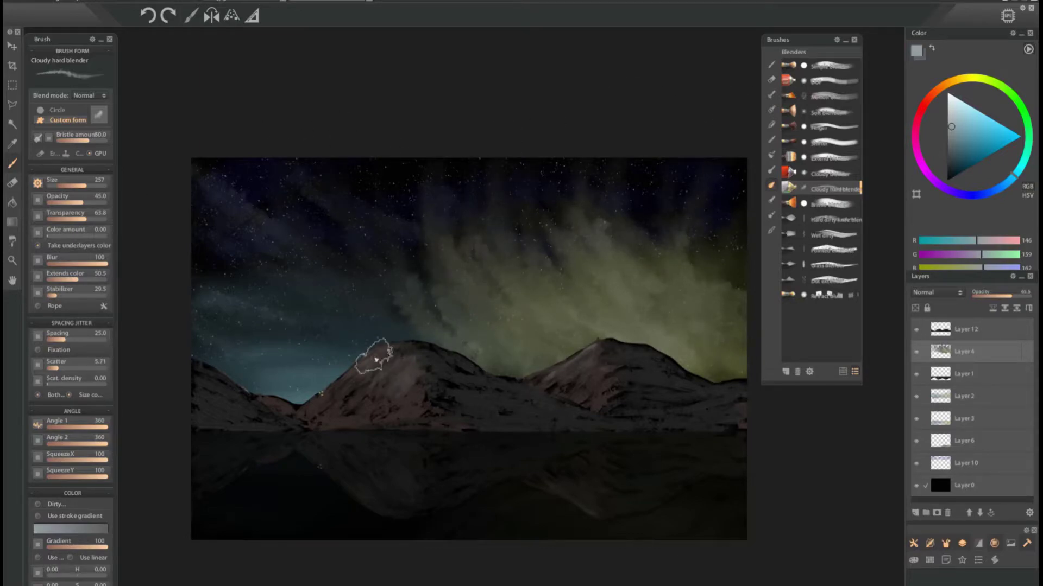
click(976, 296)
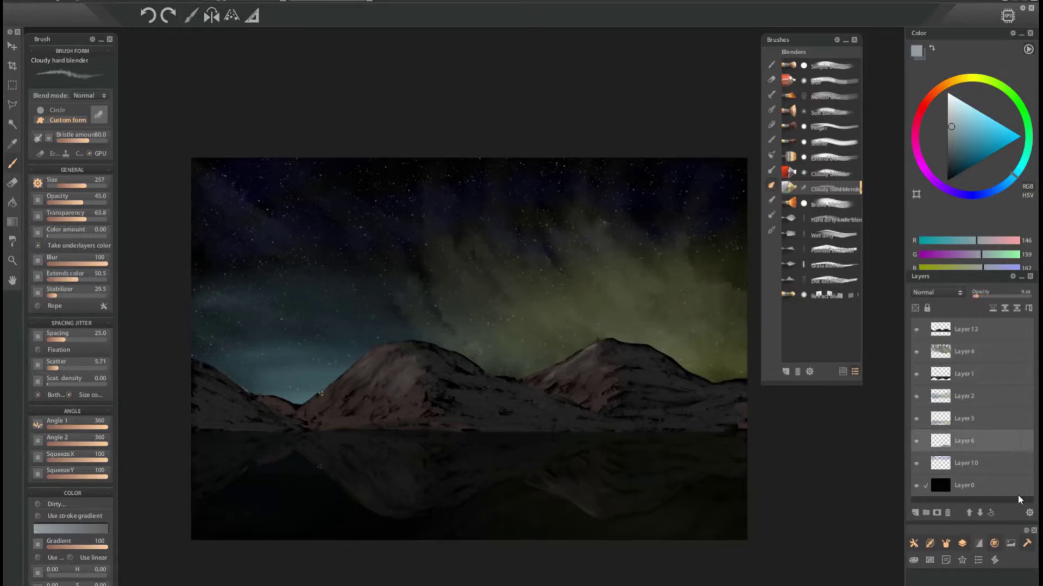
Step: Sign the painting with white handwritten initials in its lower left corner on a new layer, using the Brush
key(ctrl+shift+n)
key(b)
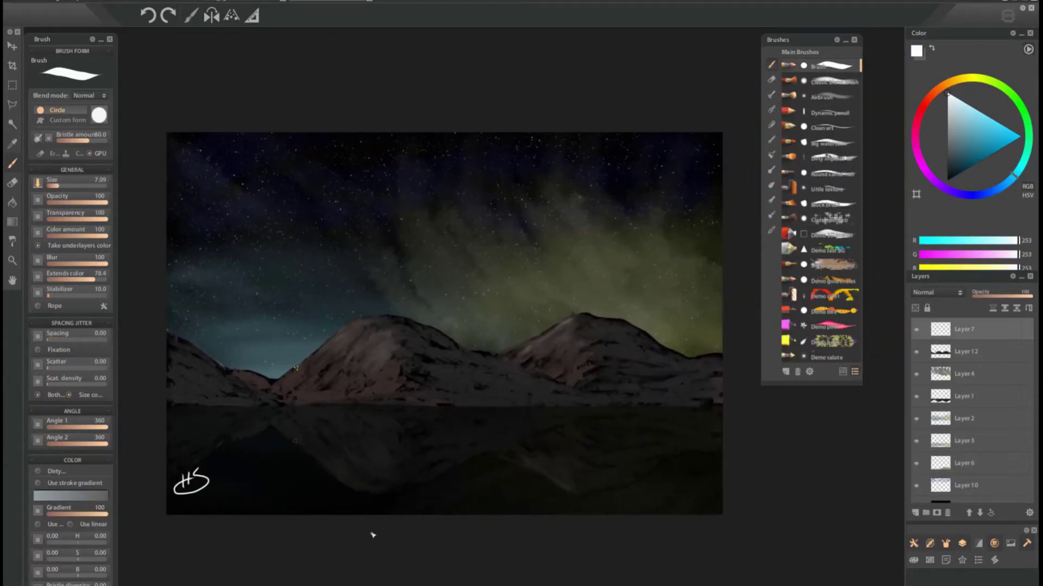
Step: Select the mountains' Layer 12 and ready the Eraser hard brush for it
click(918, 352)
key(e)
click(830, 96)
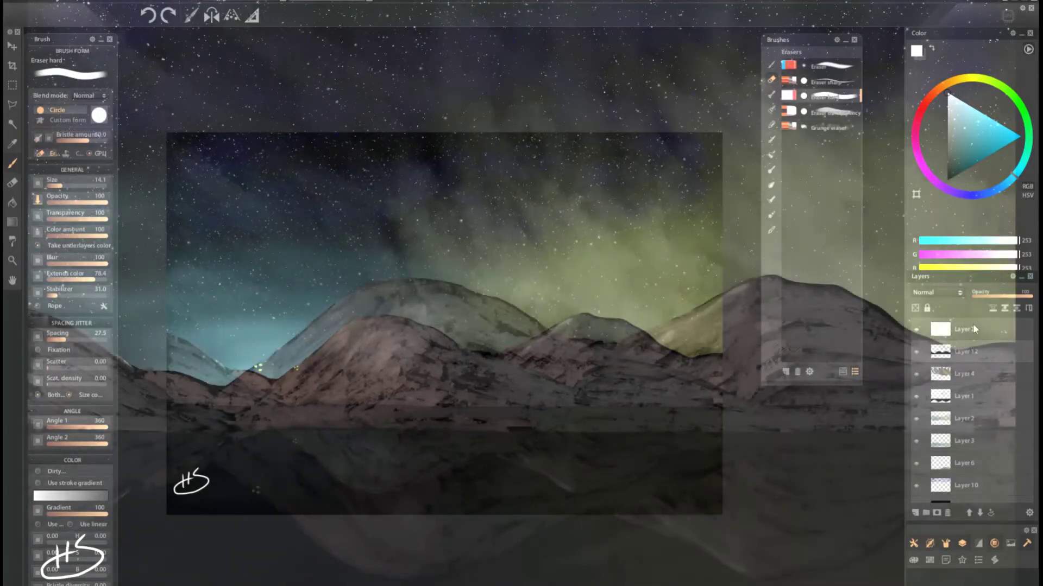